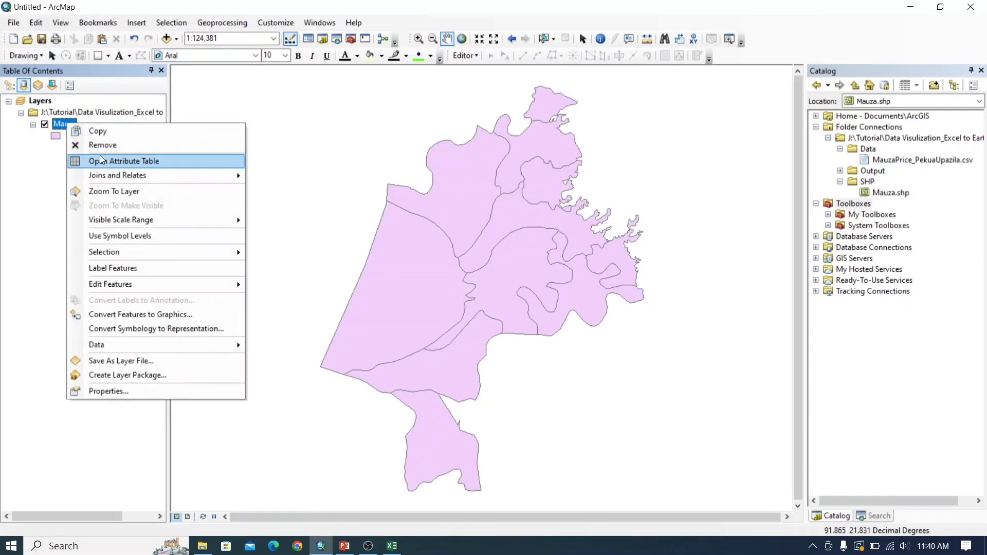
Open the Mauza layer's attribute table, enlarge it to show all records, and highlight the mauza_name field.
left_click(100, 161)
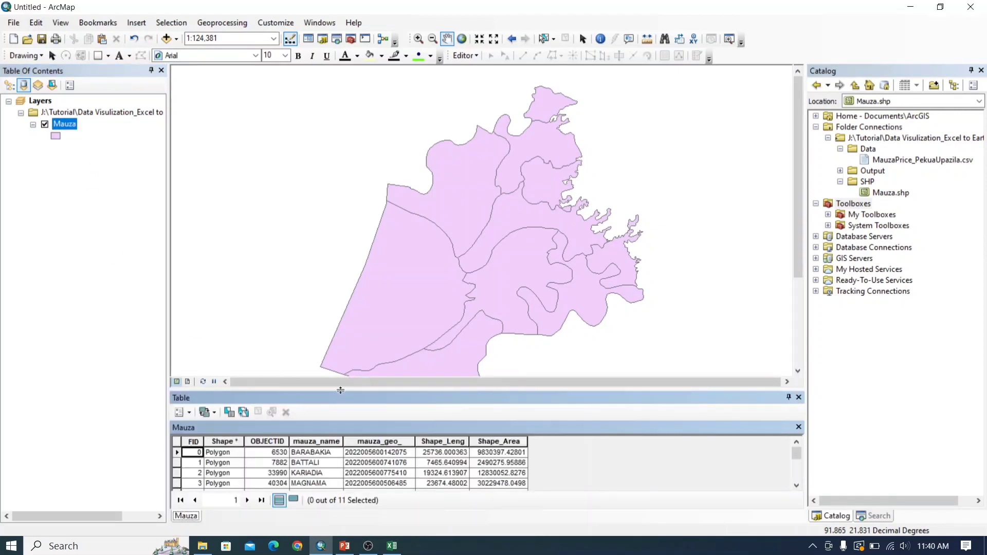
left_click_drag(331, 314, 327, 290)
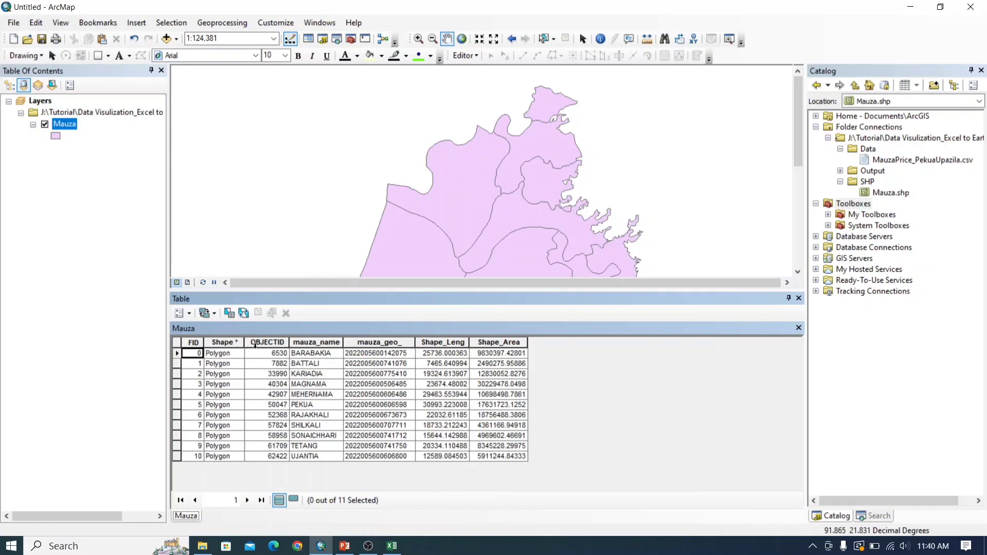
left_click(305, 343)
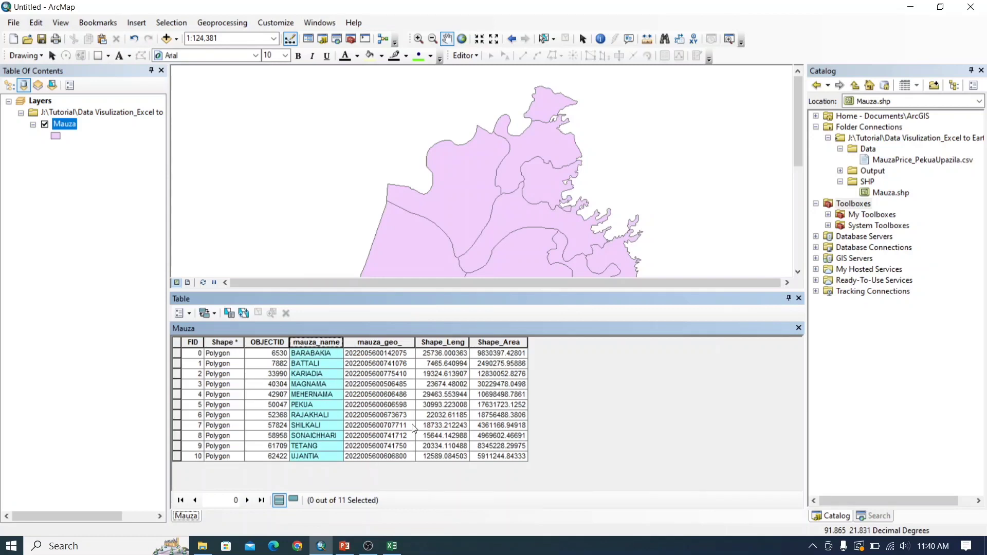
Switch to Excel and highlight the Name of mouza column in MauzaPrice_PekuaUpazila.csv to compare it with the layer's name field.
left_click(392, 546)
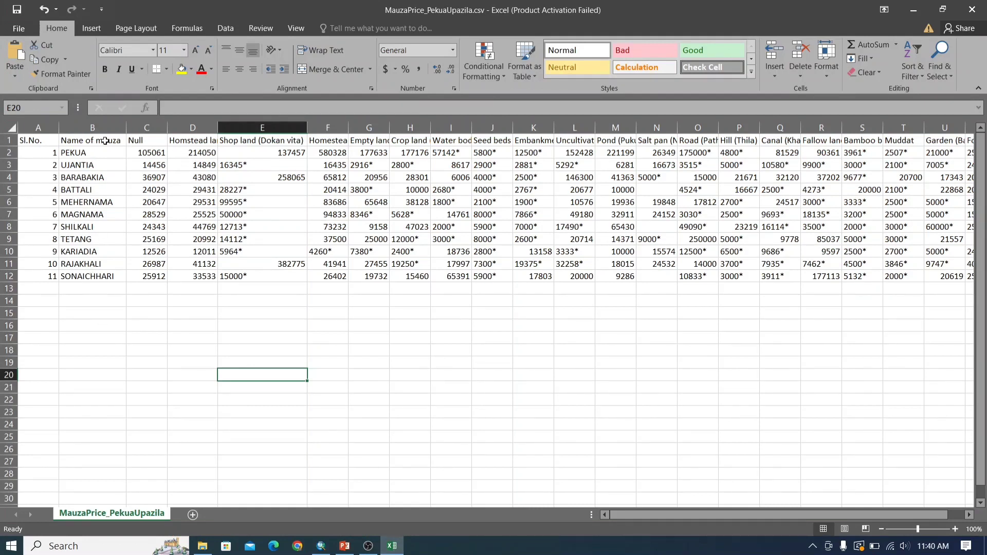
left_click_drag(47, 134, 144, 160)
left_click(121, 165)
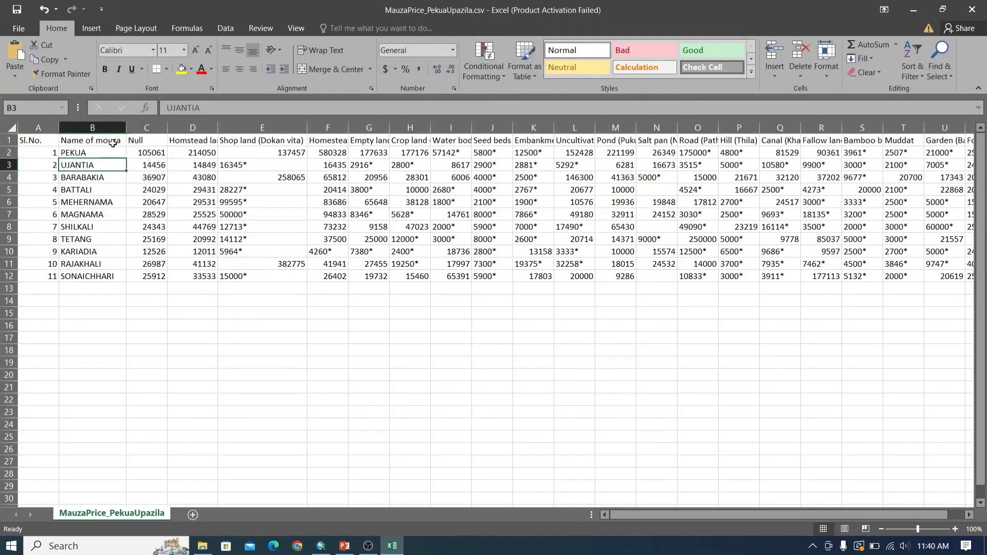
left_click(107, 126)
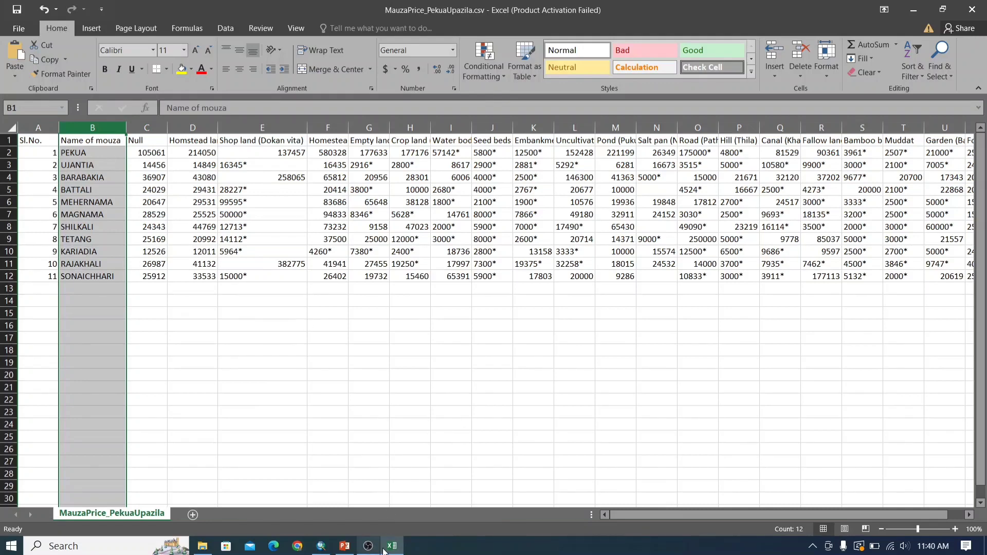
Return to ArcMap, start a table join on the Mauza layer, and load MauzaPrice_PekuaUpazila.csv from the Data folder as the join table.
left_click(322, 547)
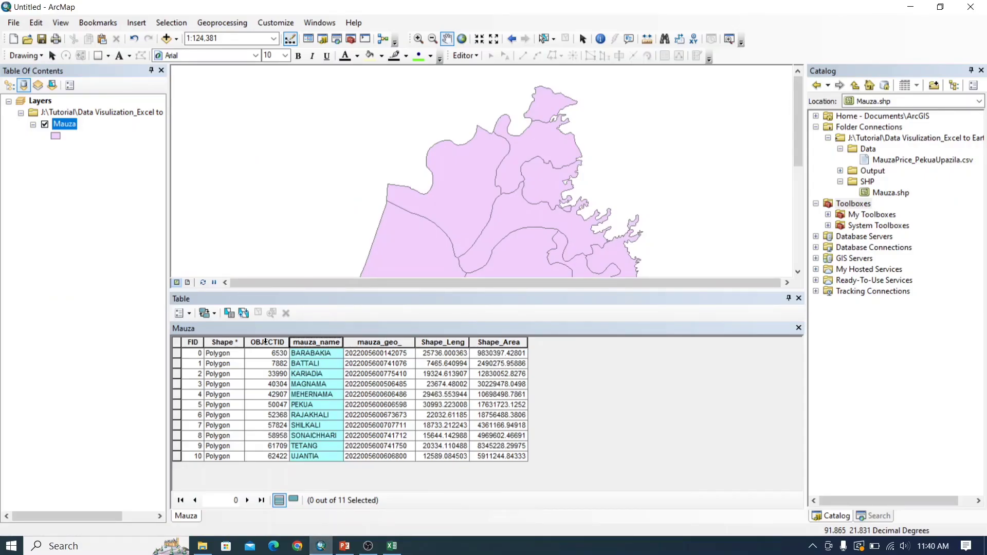
right_click(68, 126)
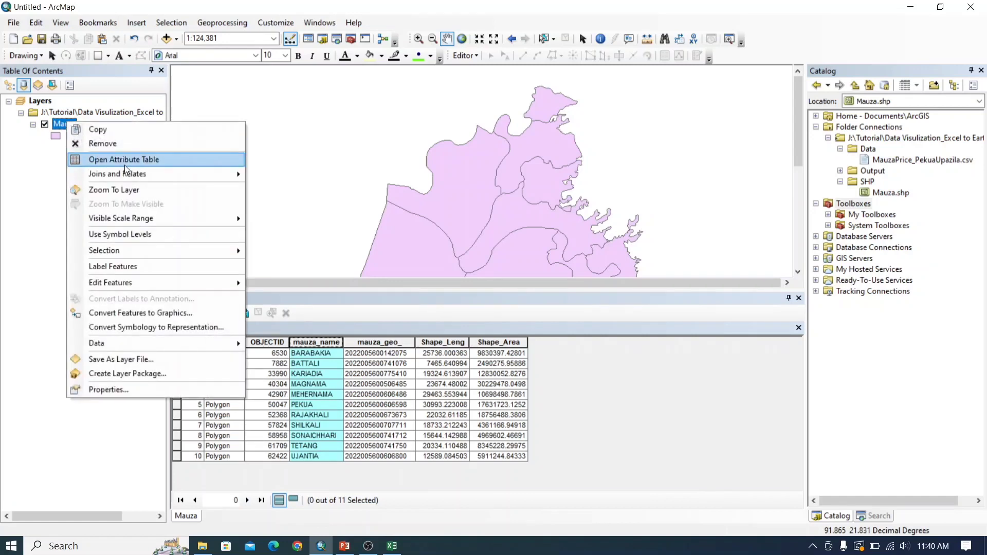
mouse_move(115, 176)
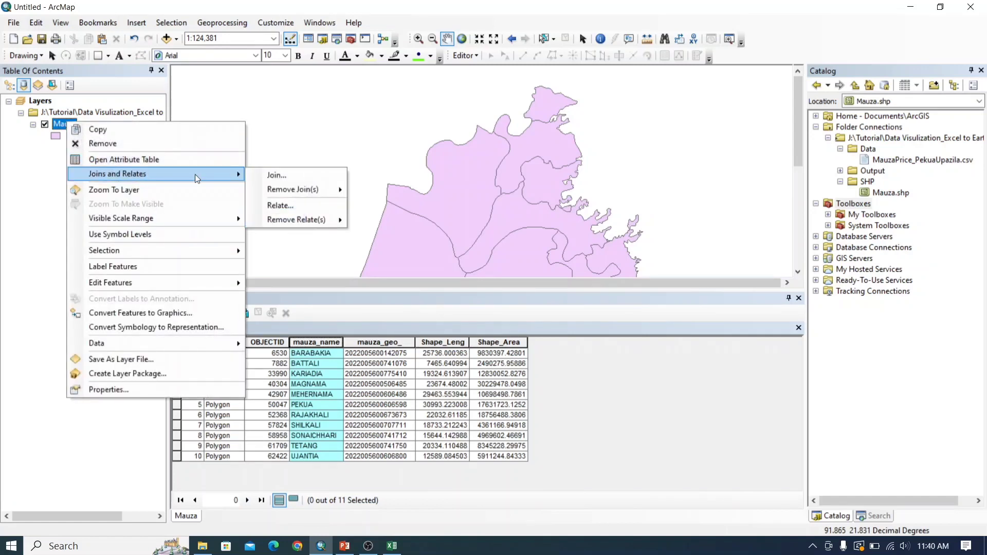
left_click(270, 176)
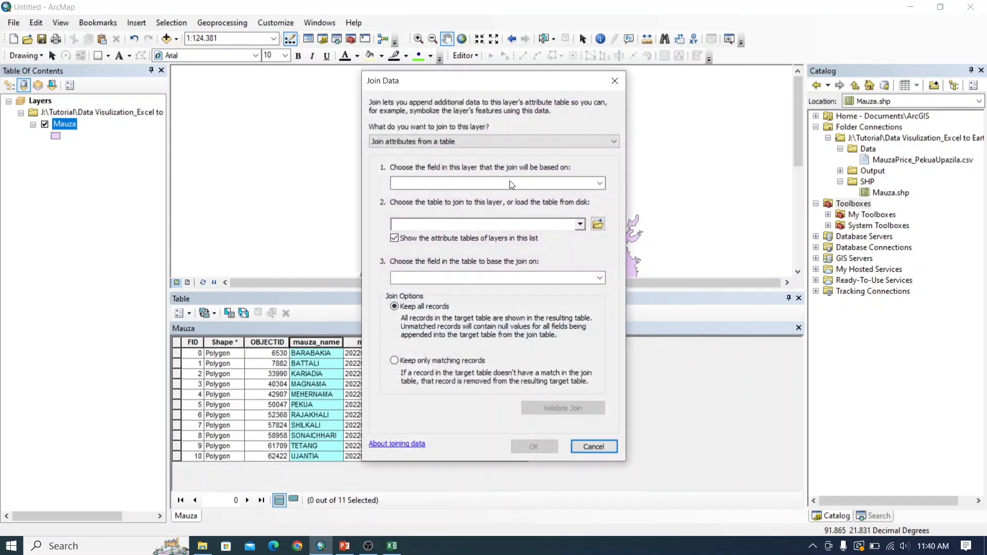
left_click(598, 224)
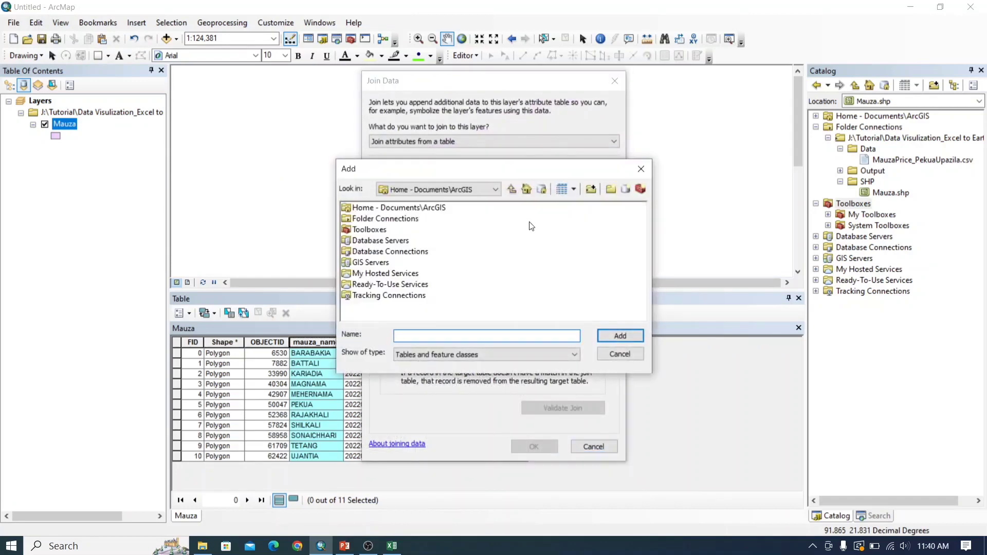
left_click(493, 193)
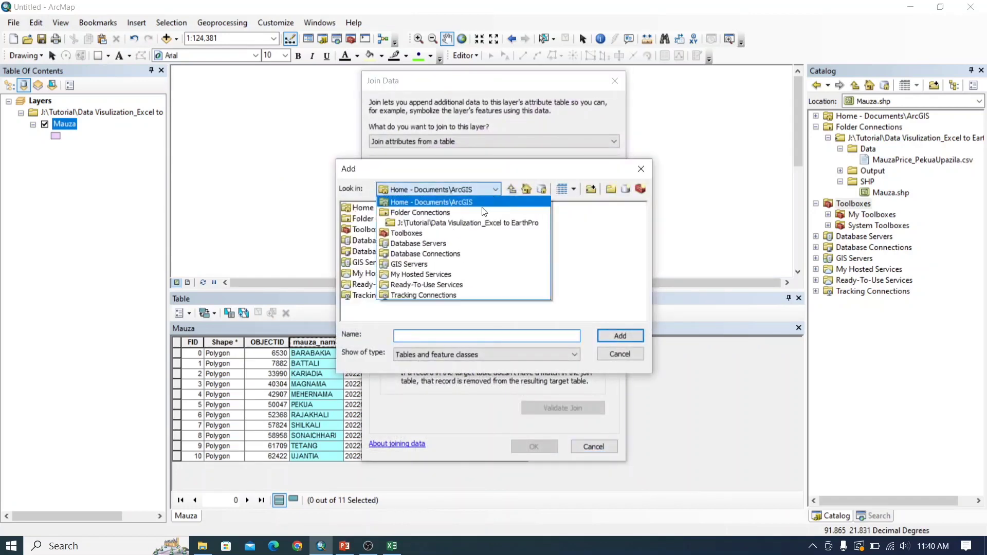
left_click(431, 222)
double_click(360, 207)
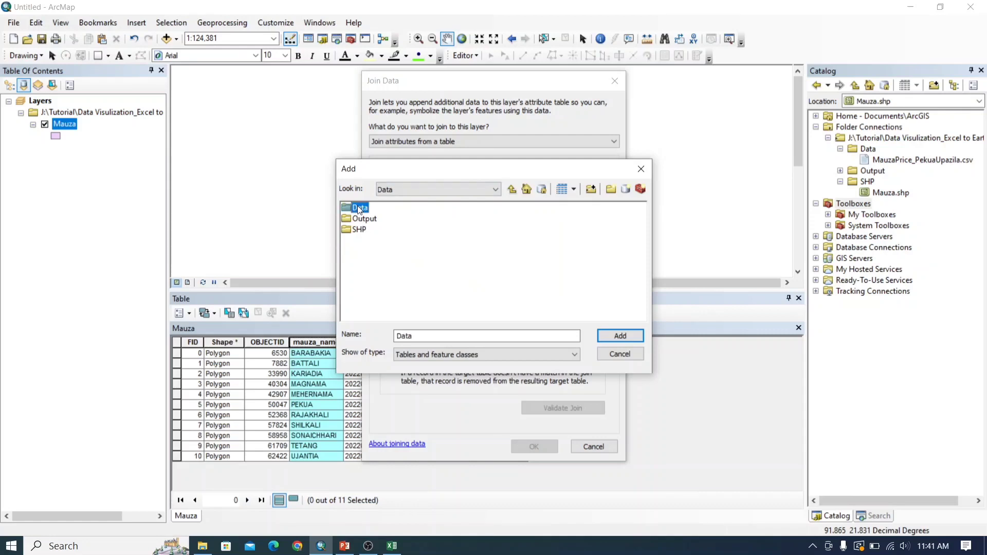
left_click(377, 210)
left_click(617, 335)
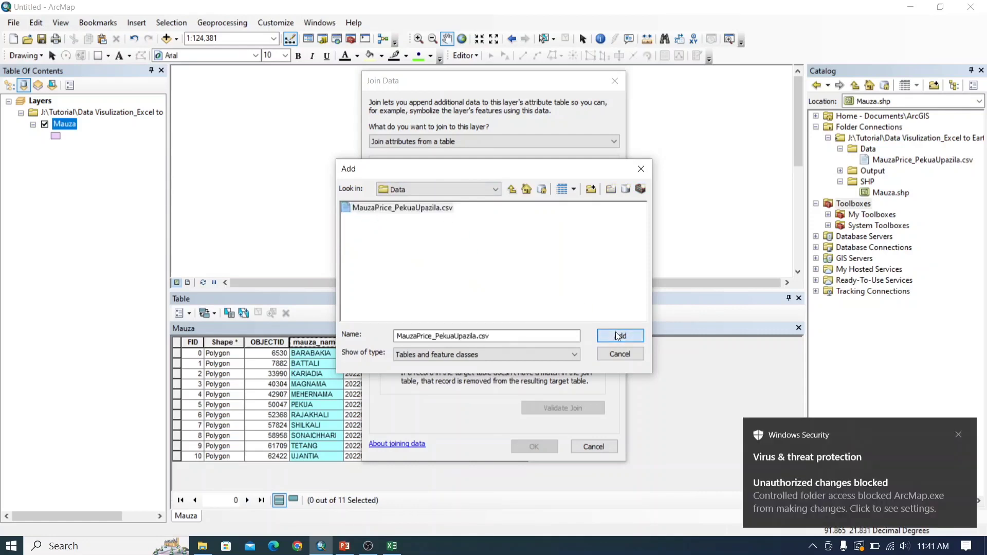
Base the join on the layer's mauza_name field, validate it, and apply the join keeping all records.
left_click(599, 184)
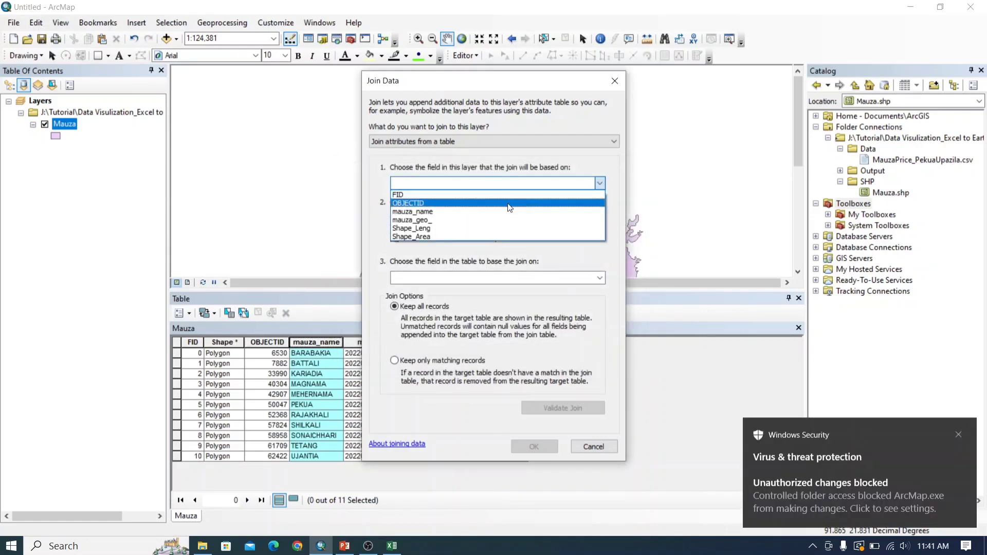
left_click(498, 213)
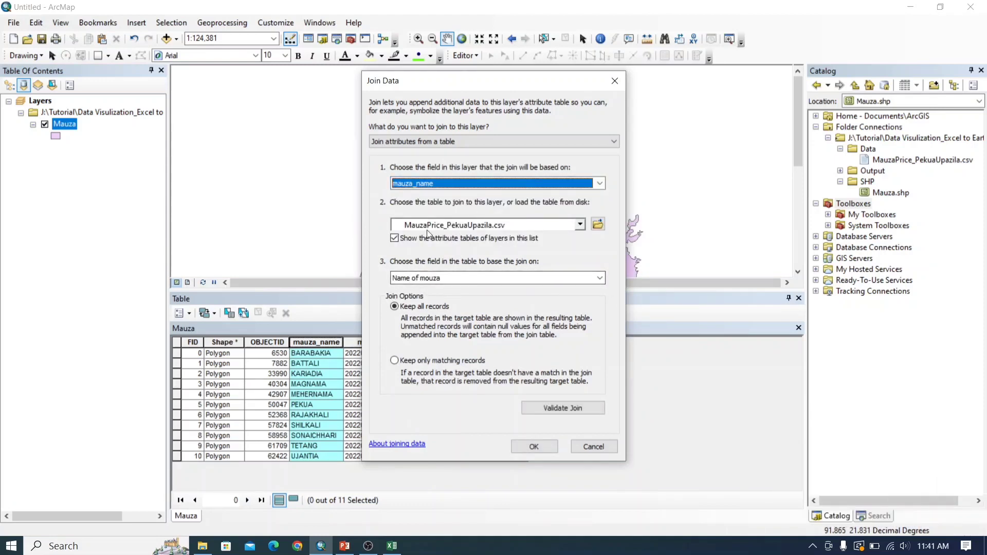
left_click(562, 407)
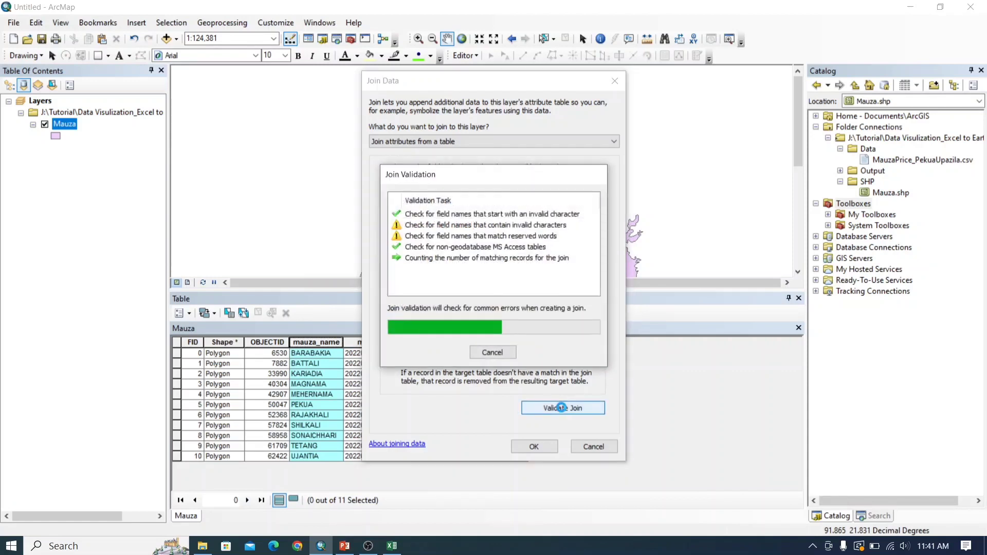
left_click(596, 341)
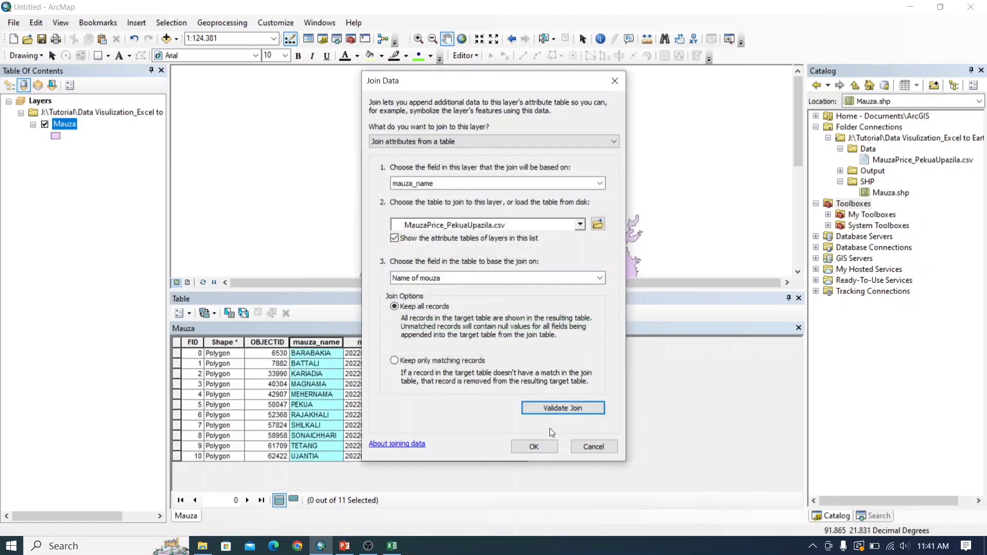
left_click(540, 446)
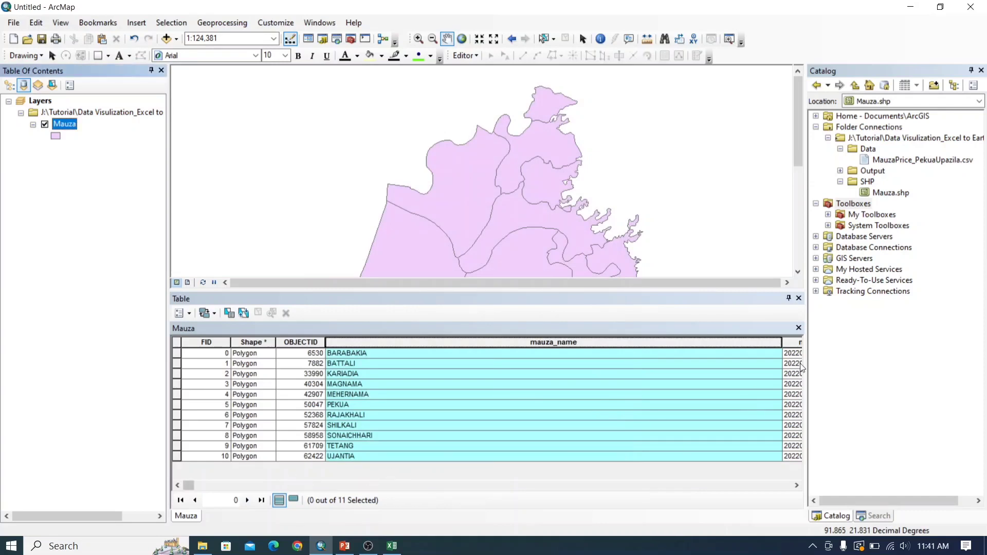
Narrow the mauza_name column to review the joined fields, and collapse the attribute table to free the map area.
left_click_drag(782, 343, 453, 342)
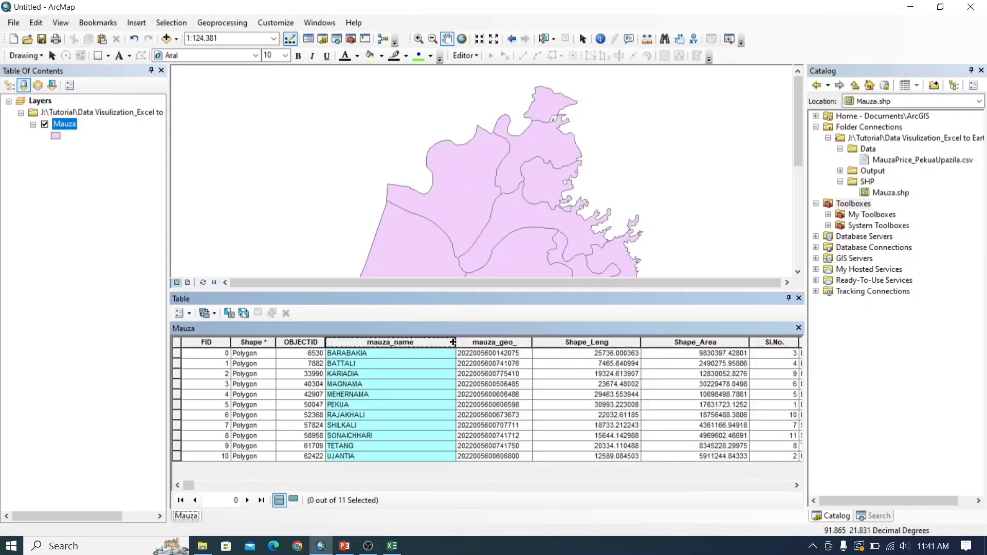
mouse_move(190, 486)
left_mouse_down()
mouse_move(485, 490)
mouse_move(197, 483)
left_mouse_up()
left_click(787, 298)
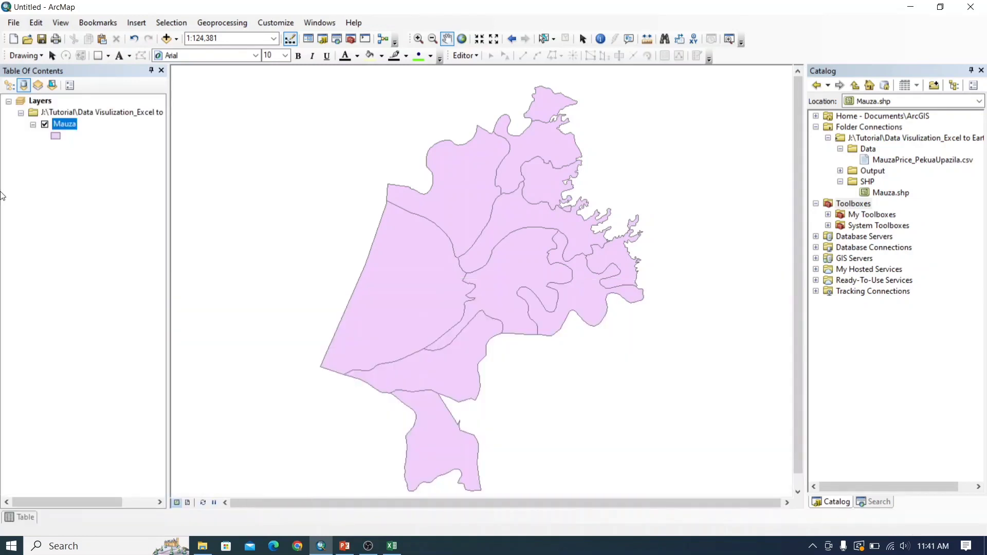
Turn on feature labels for the Mauza layer and check the names in the northern part of the map.
right_click(67, 122)
left_click(75, 264)
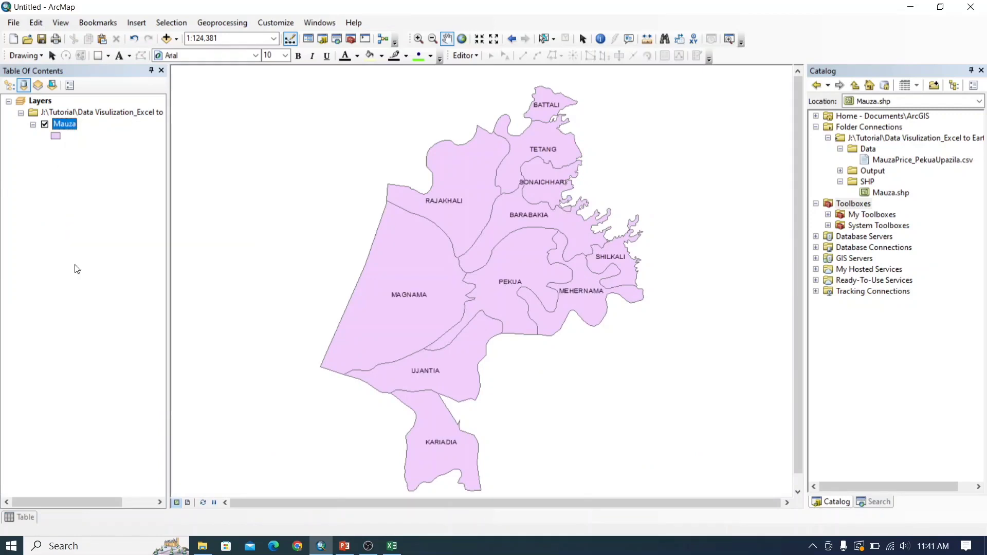
left_click_drag(389, 168, 316, 143)
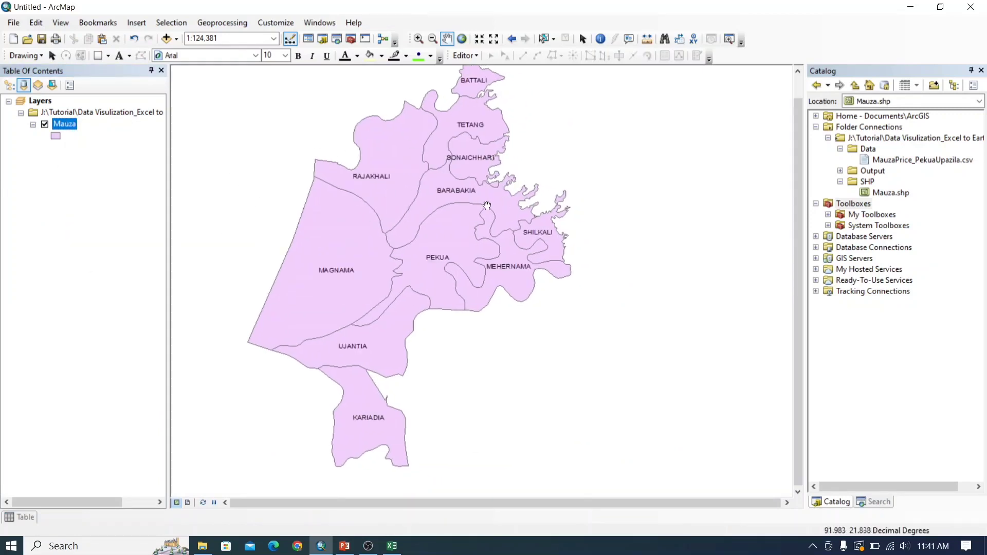
scroll(471, 128, "up", 3)
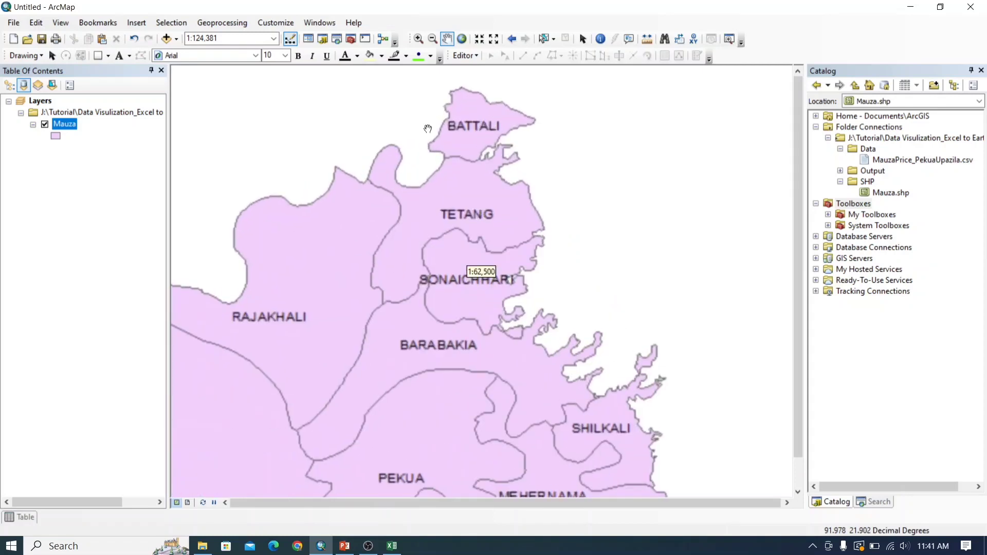
scroll(481, 156, "up", 2)
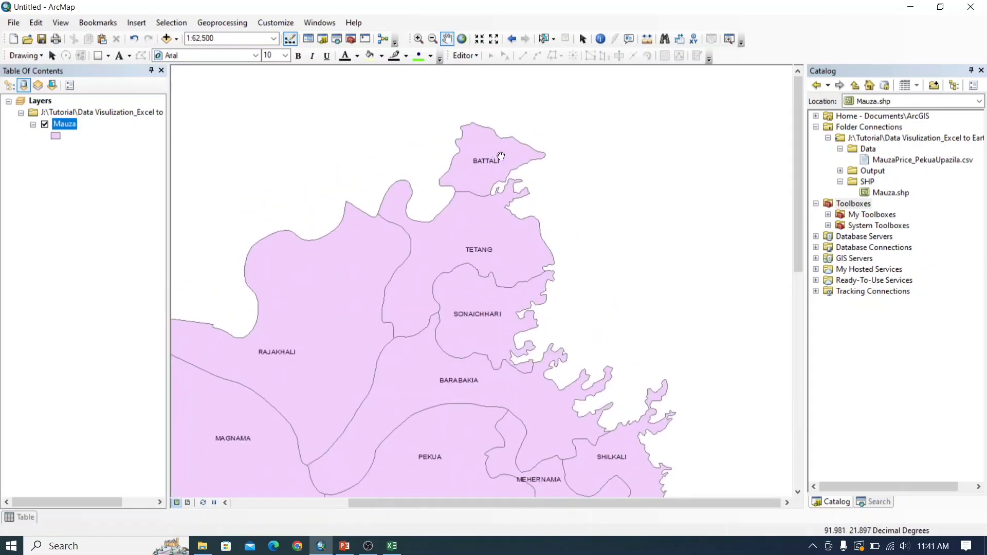
scroll(501, 157, "up", 1)
Reopen the Mauza attribute table, look through the joined price columns, and close the table.
right_click(75, 128)
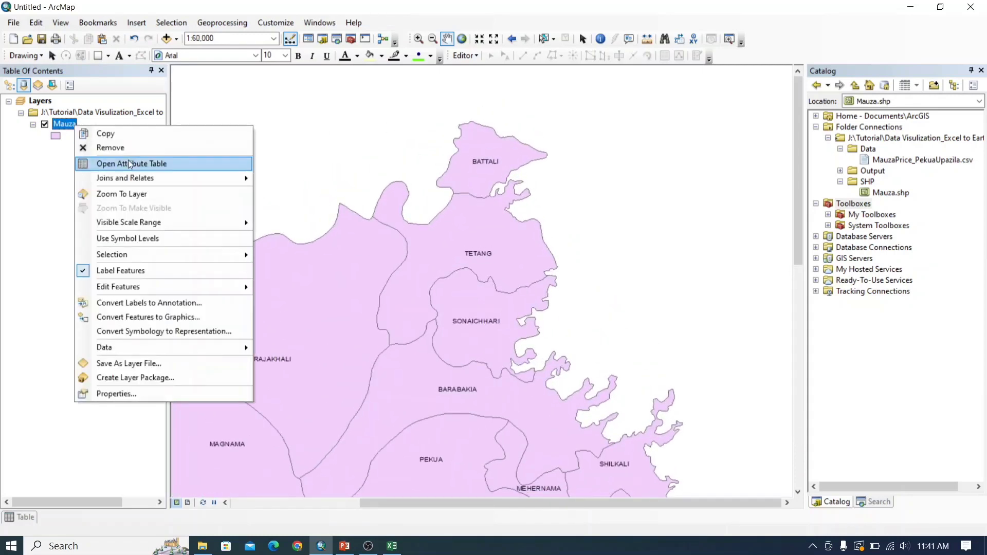
left_click(129, 162)
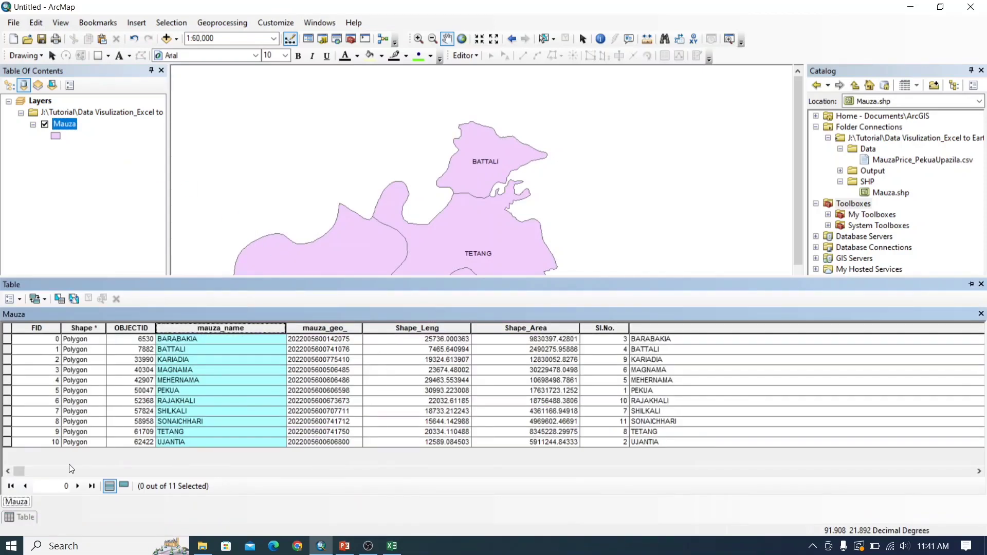
left_click_drag(16, 471, 986, 266)
left_click(981, 285)
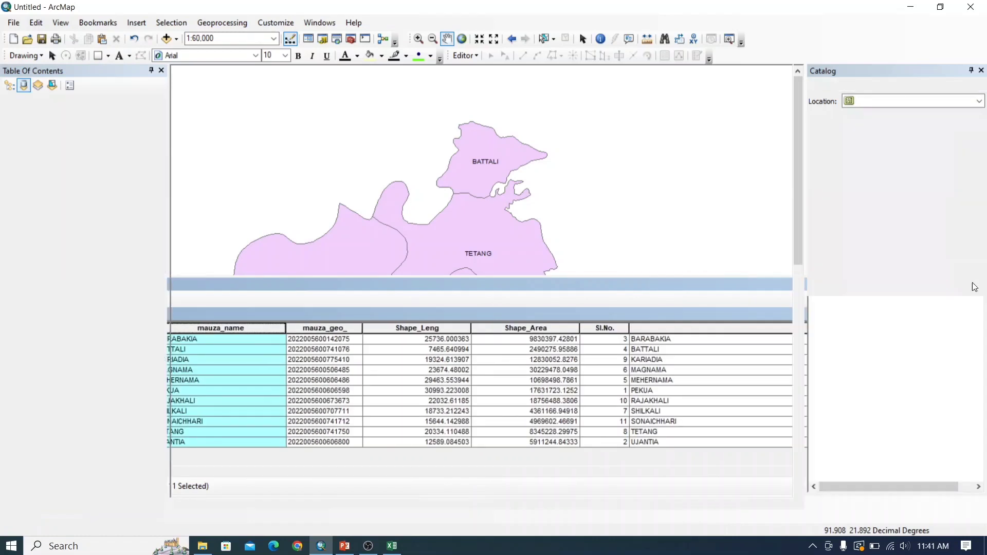
left_click_drag(410, 287, 456, 192)
scroll(451, 198, "down", 1)
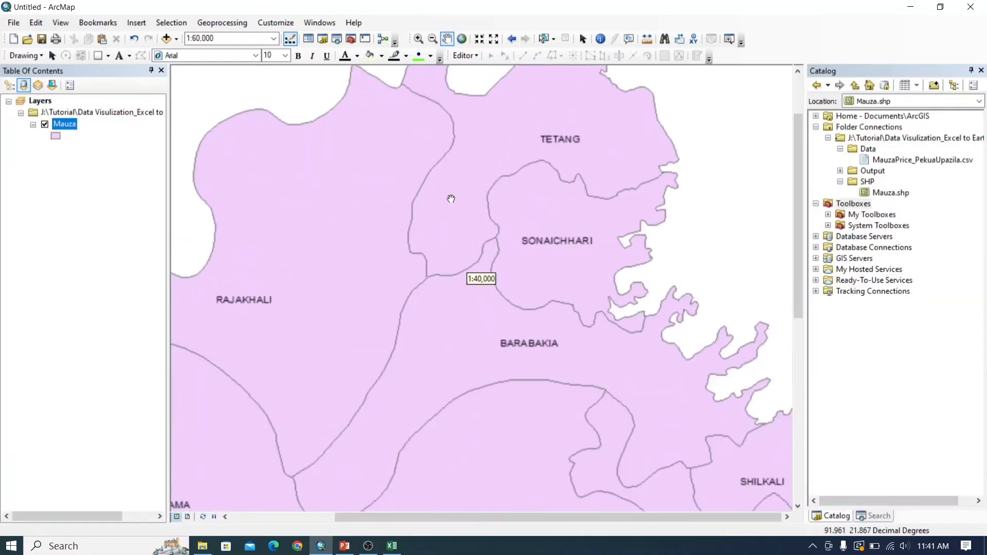
scroll(451, 199, "up", 1)
scroll(451, 200, "up", 2)
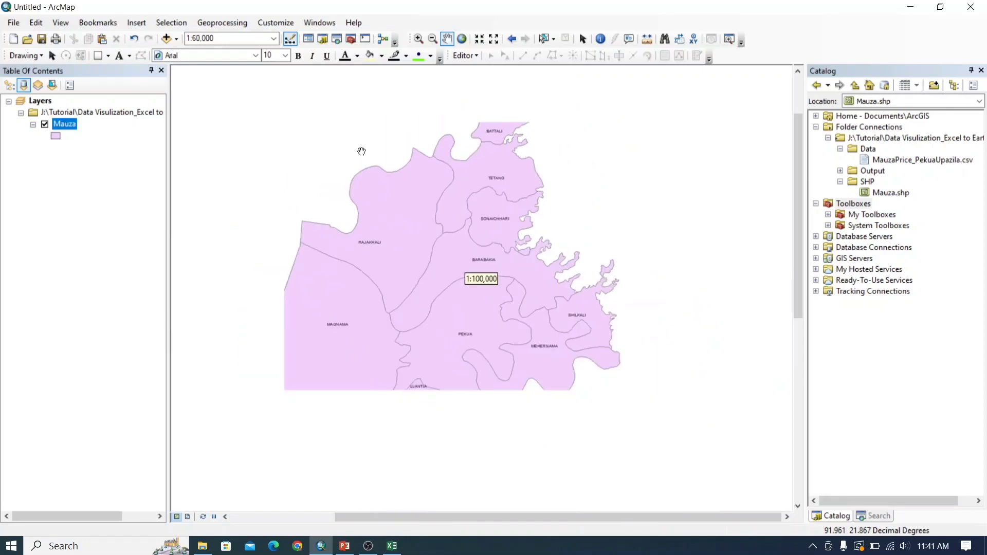
left_click_drag(367, 279, 390, 218)
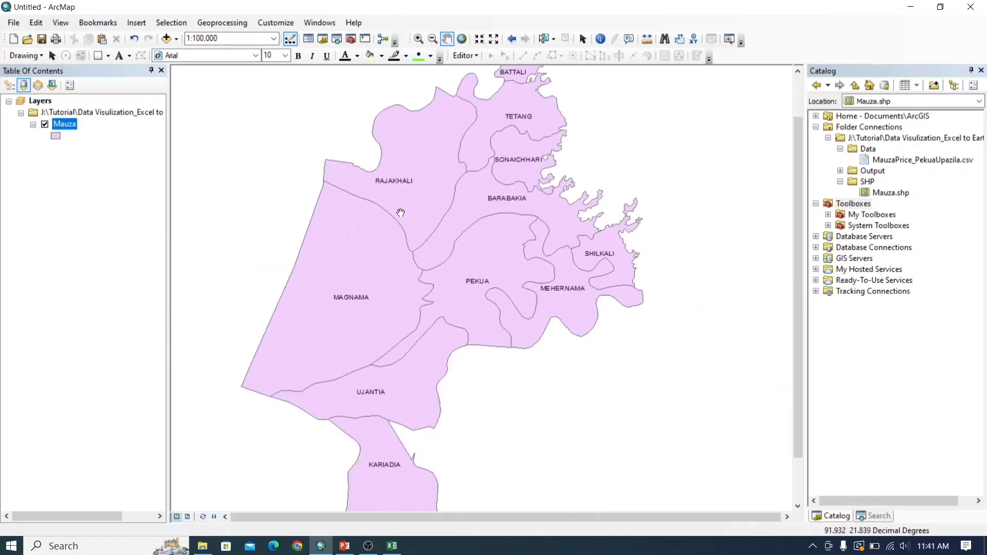
scroll(372, 218, "up", 1)
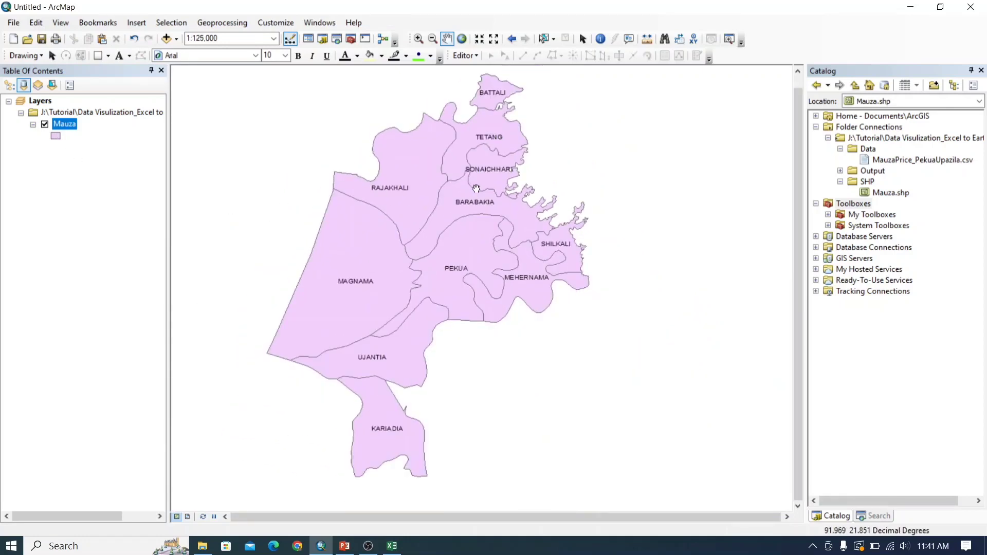
left_click_drag(477, 190, 445, 217)
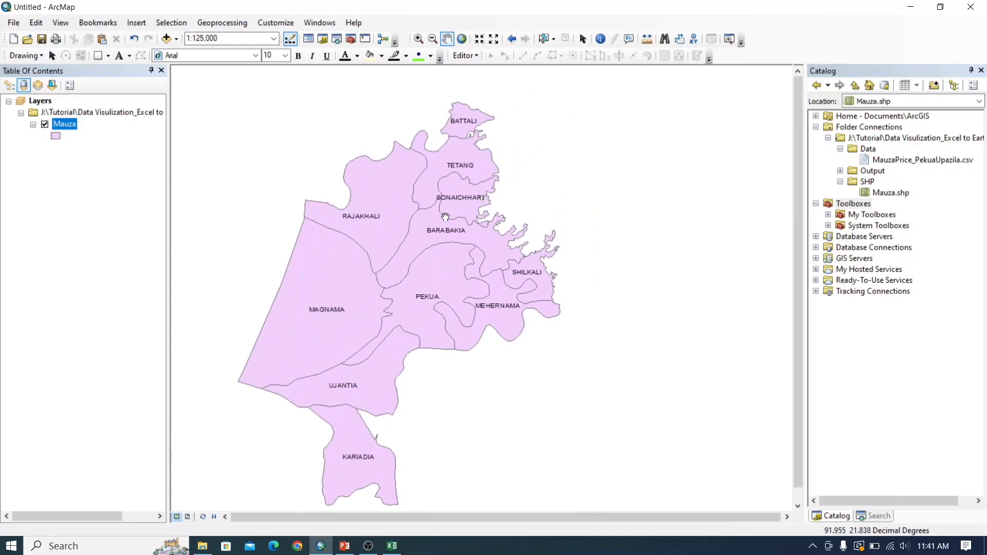
Open the Layer To KML tool from the system Conversion Tools and choose Mauza as the layer to convert.
left_click(828, 226)
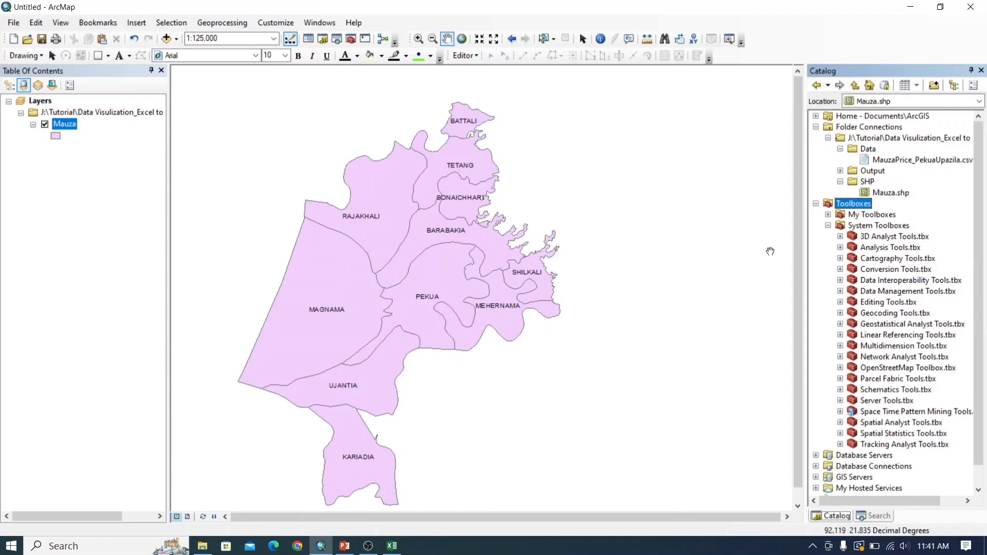
left_click(840, 269)
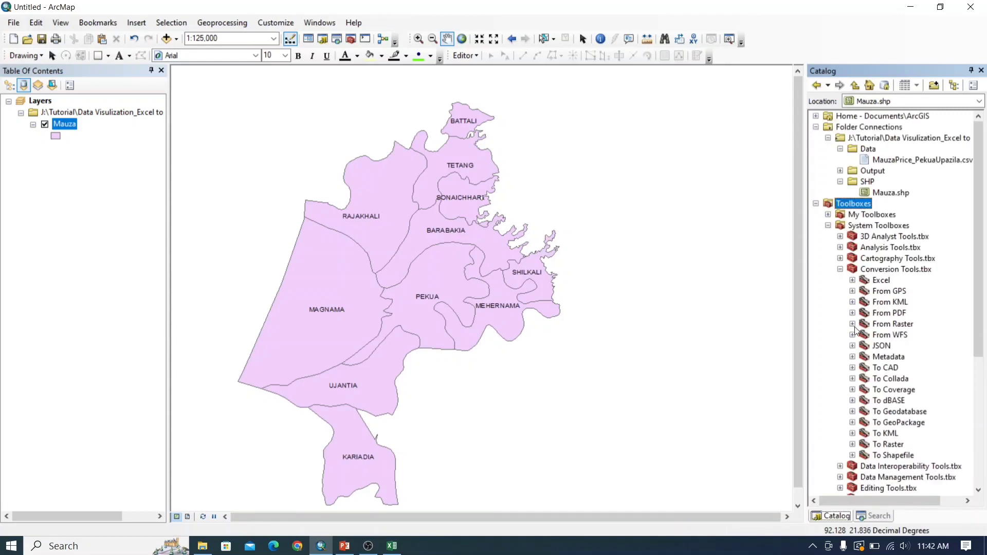
left_click(852, 434)
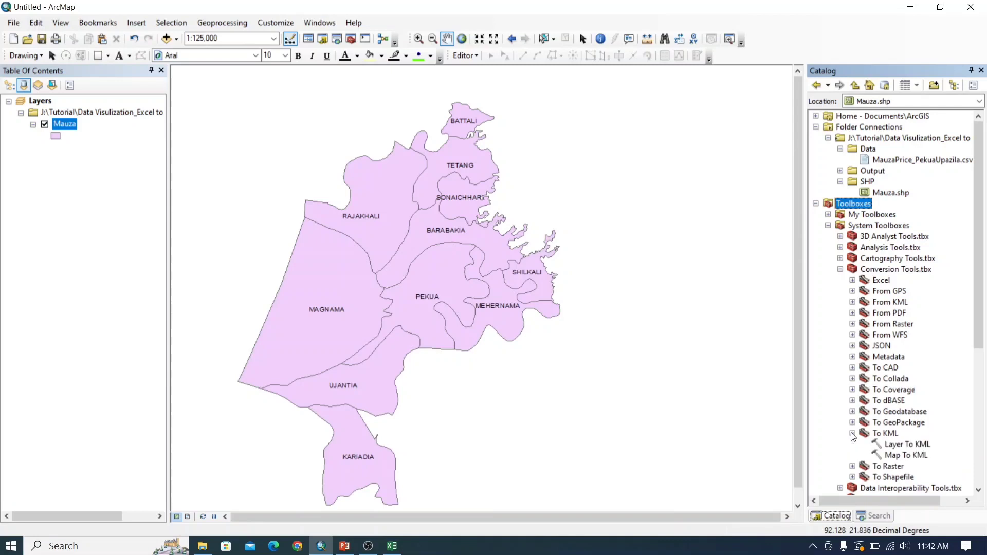
double_click(905, 445)
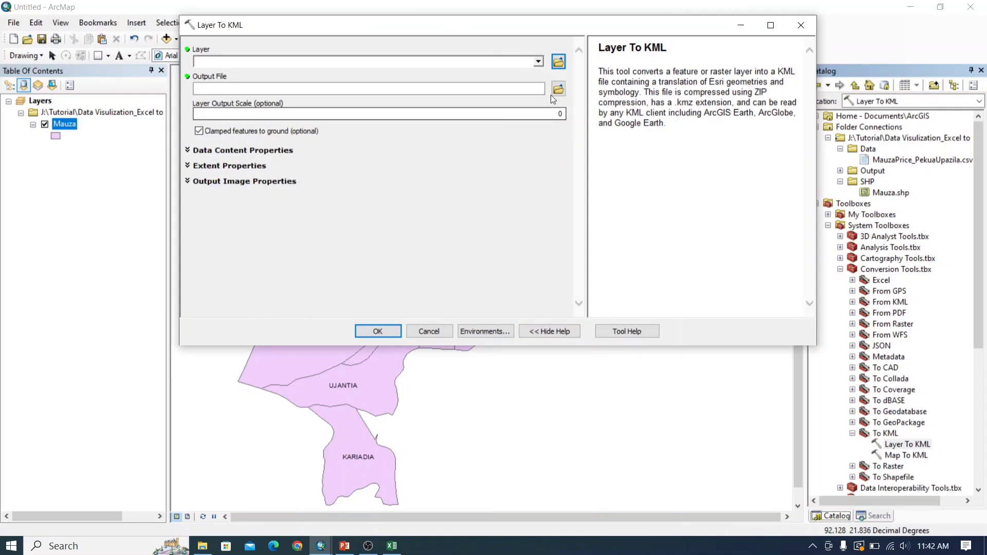
left_click(540, 62)
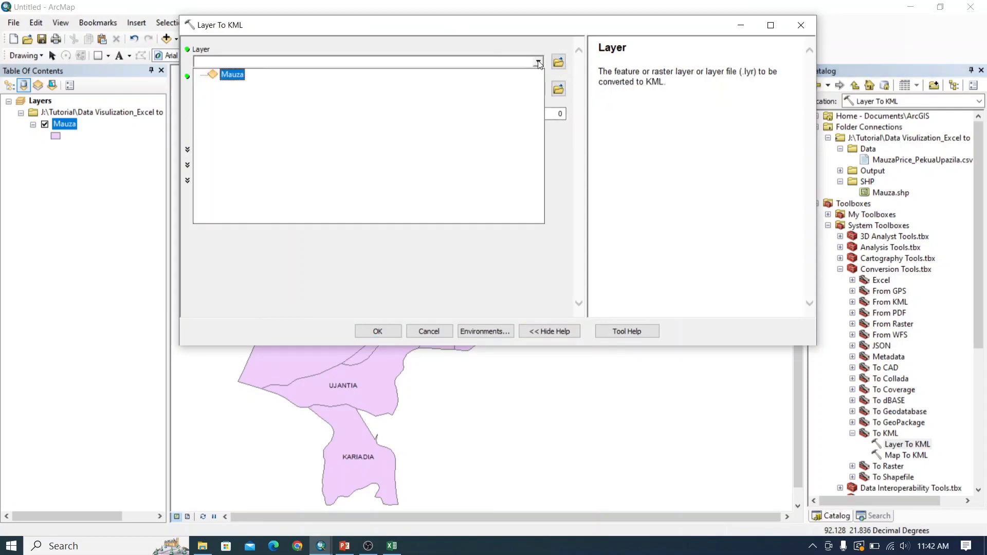
left_click(229, 77)
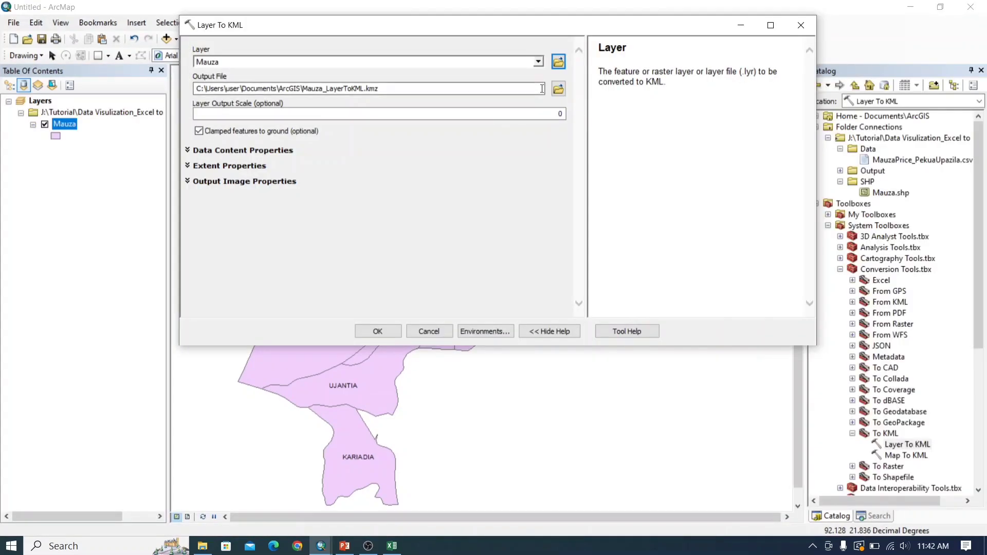
Browse for the output file location and open the Output folder in J:\Tutorial\Data Visulization_Excel to EarthPro.
left_click(563, 91)
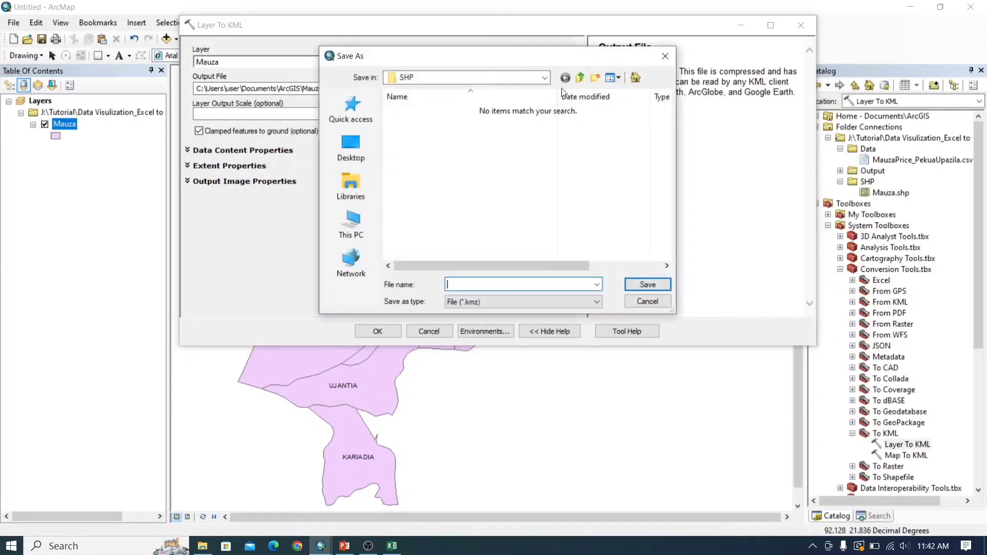
left_click(581, 78)
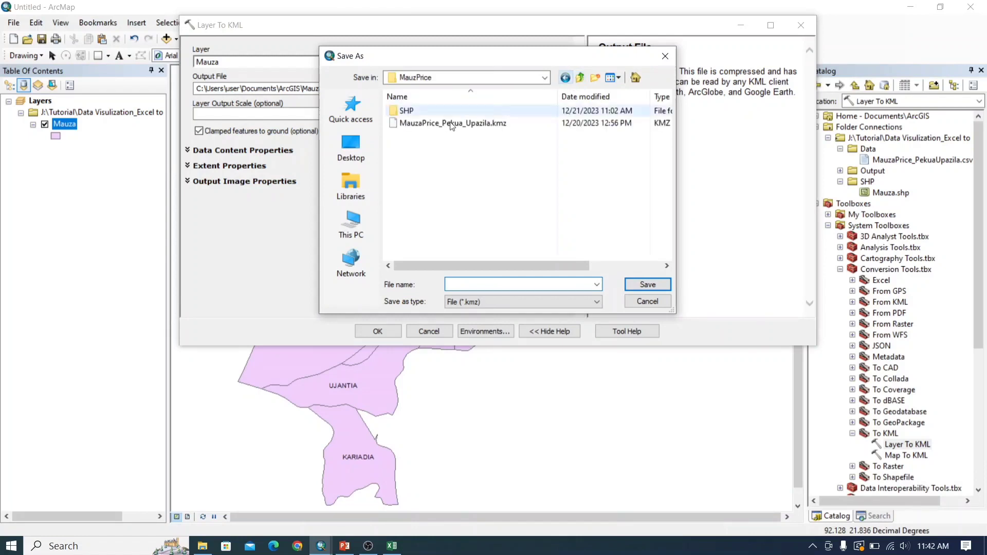
left_click(580, 79)
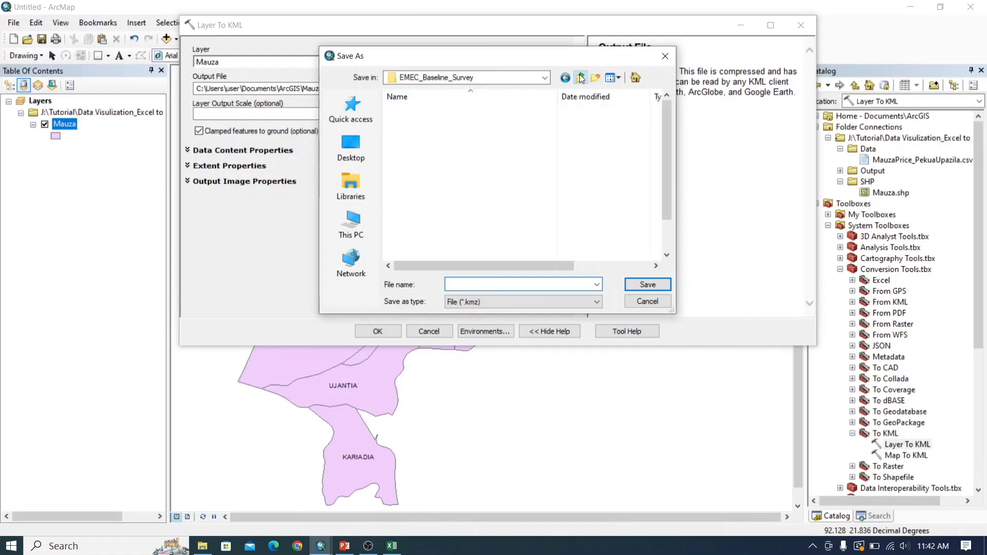
left_click(352, 149)
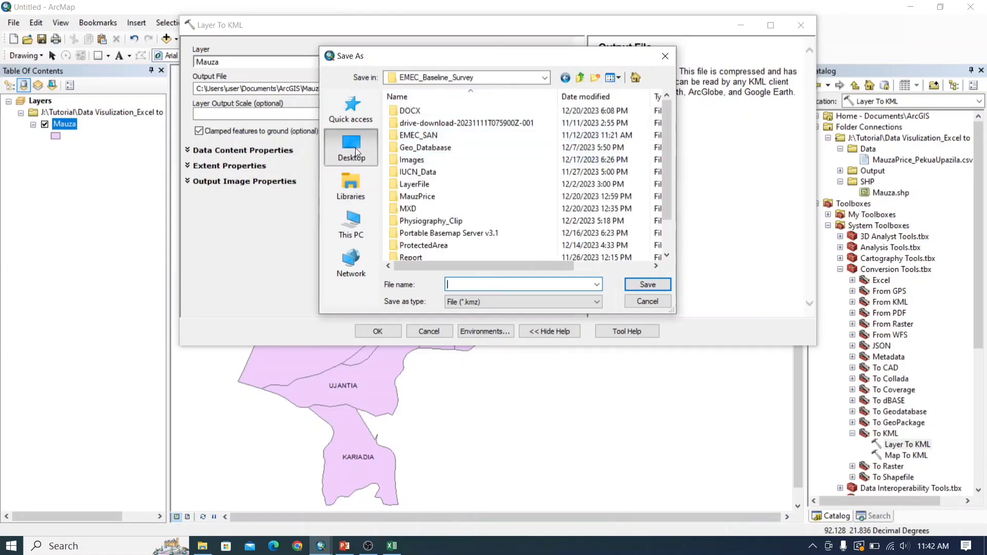
left_click(351, 225)
scroll(502, 231, "down", 5)
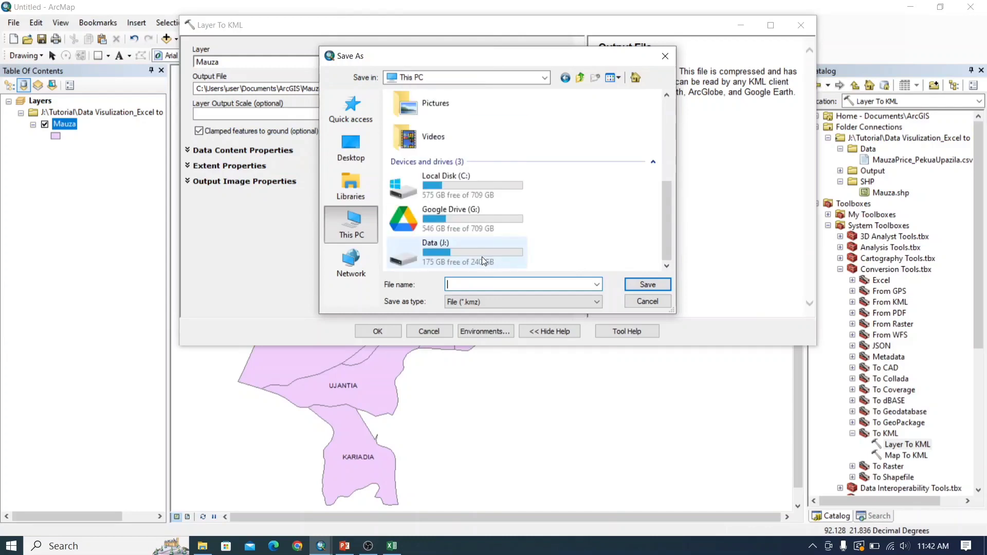
double_click(482, 257)
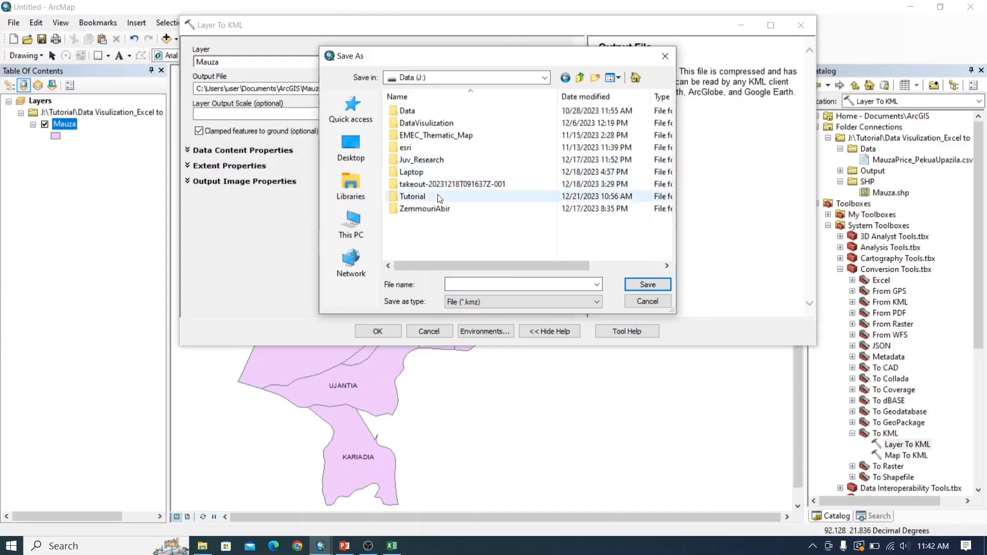
double_click(437, 196)
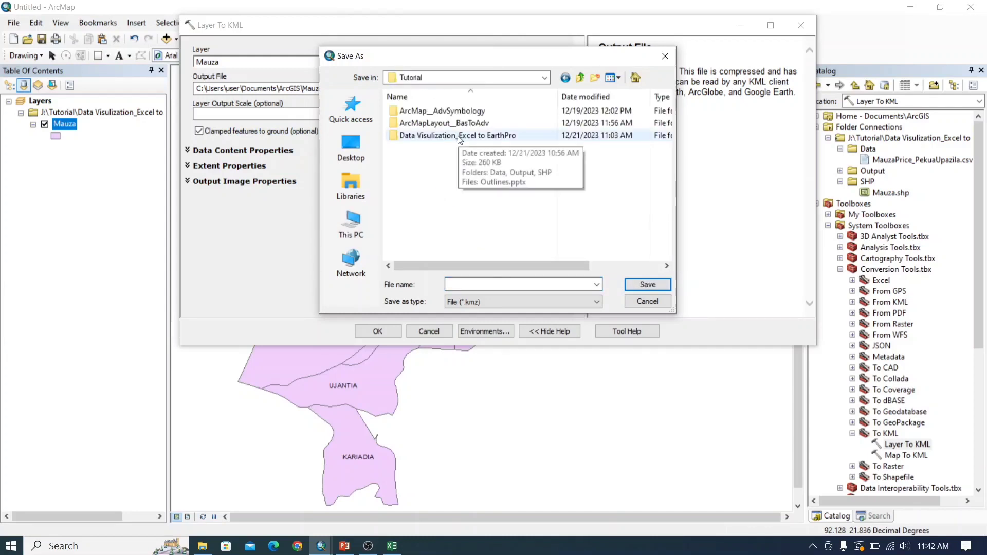
double_click(459, 138)
left_click(425, 126)
double_click(425, 126)
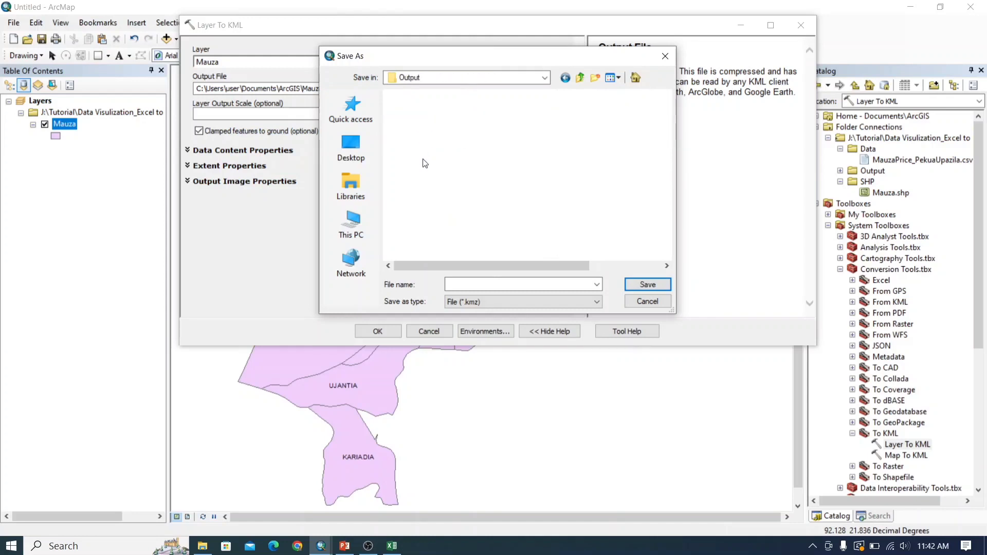
Save the output file as MauzaPrice in KMZ format and run the Layer To KML conversion.
left_click(480, 285)
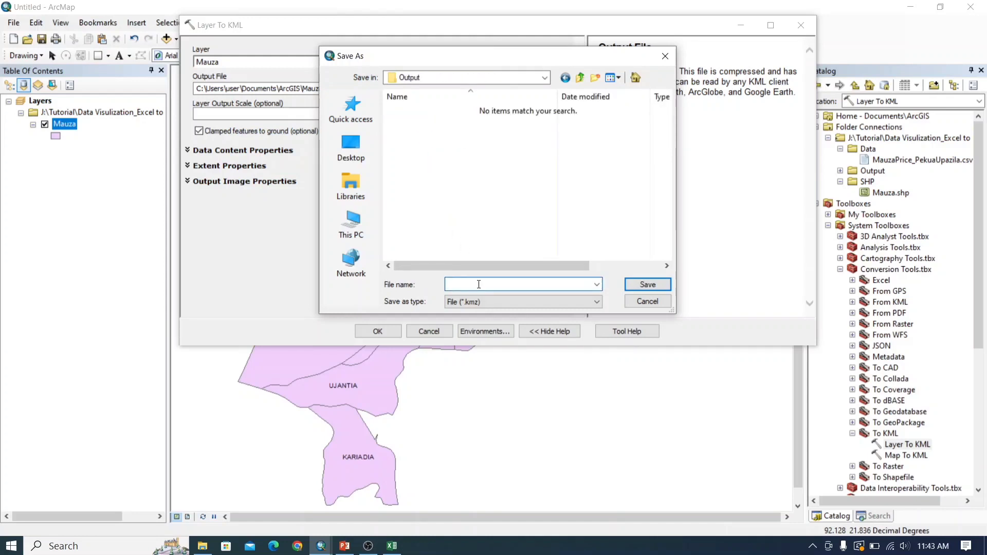
type("MauzaPrice")
left_click(663, 284)
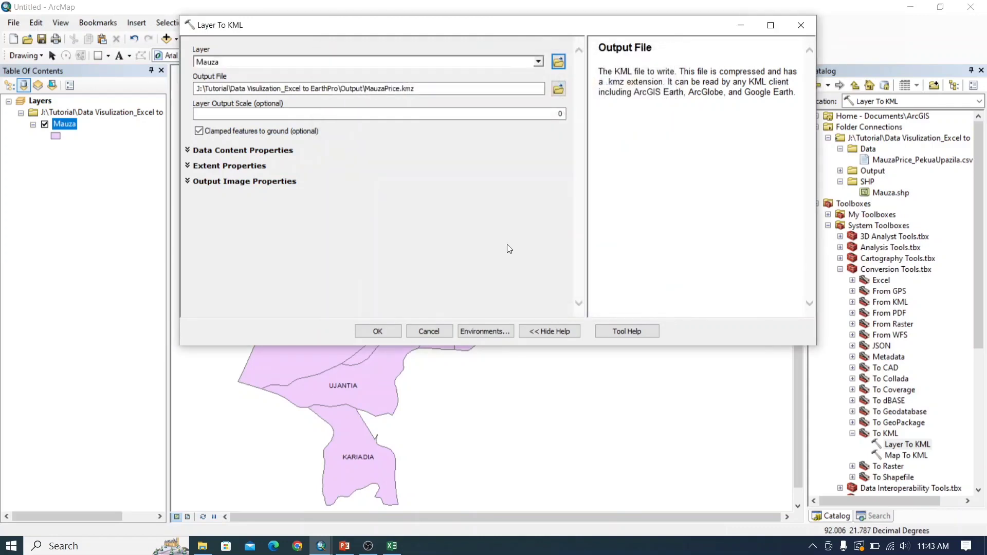
left_click(378, 333)
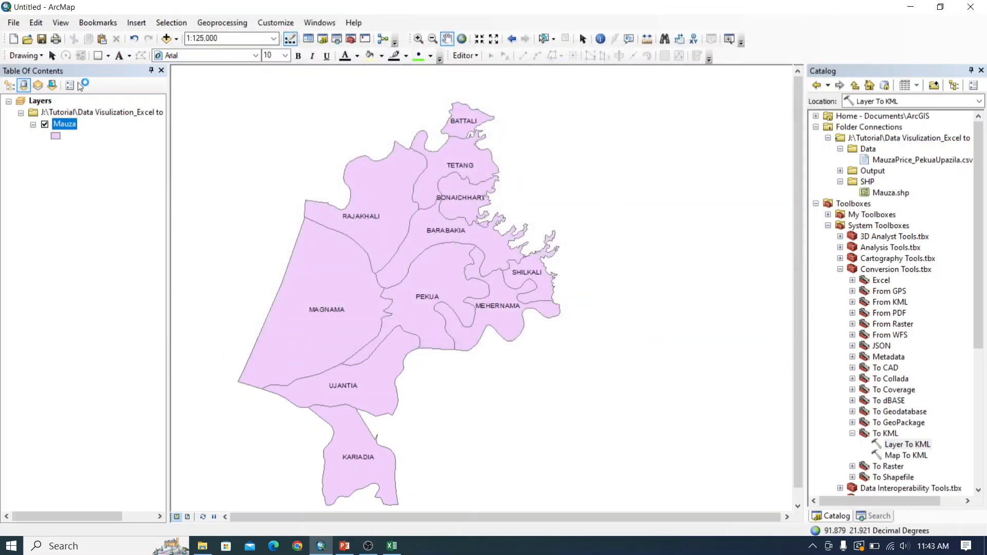
Display the geoprocessing results and expand the current session's Layer To KML entry.
left_click(229, 26)
left_click(221, 166)
left_click(8, 84)
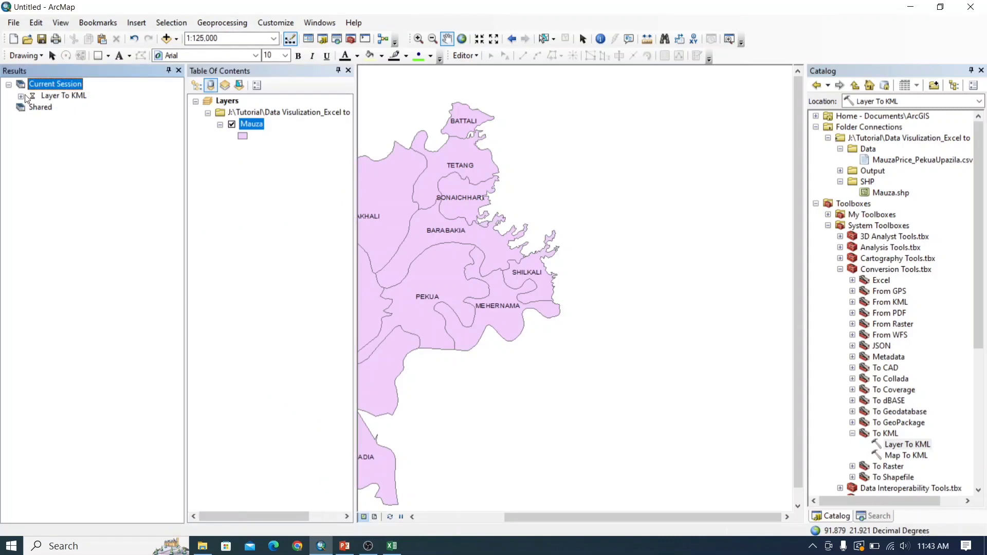
left_click(21, 97)
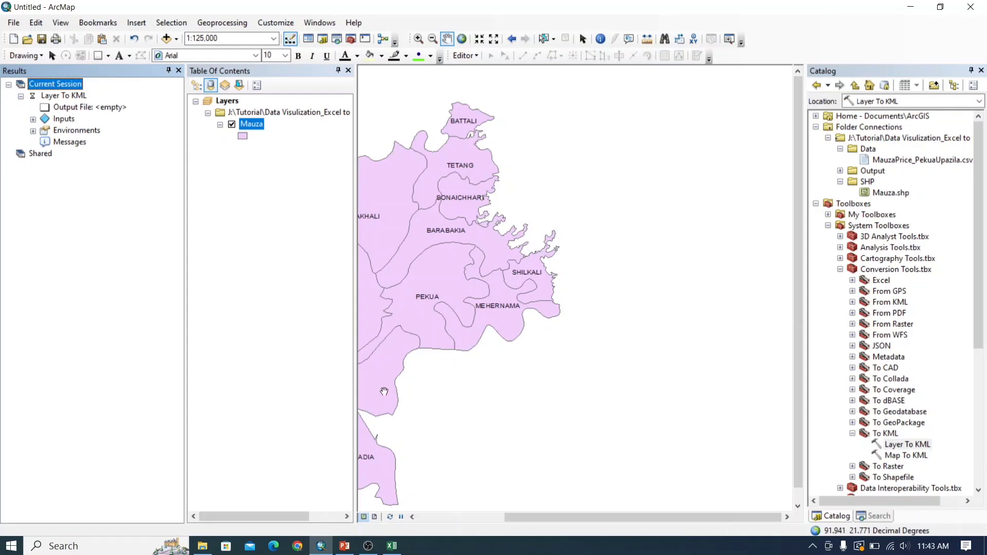
Examine the inputs and environments of the Layer To KML run, and hide the results to free the map area.
left_click(33, 130)
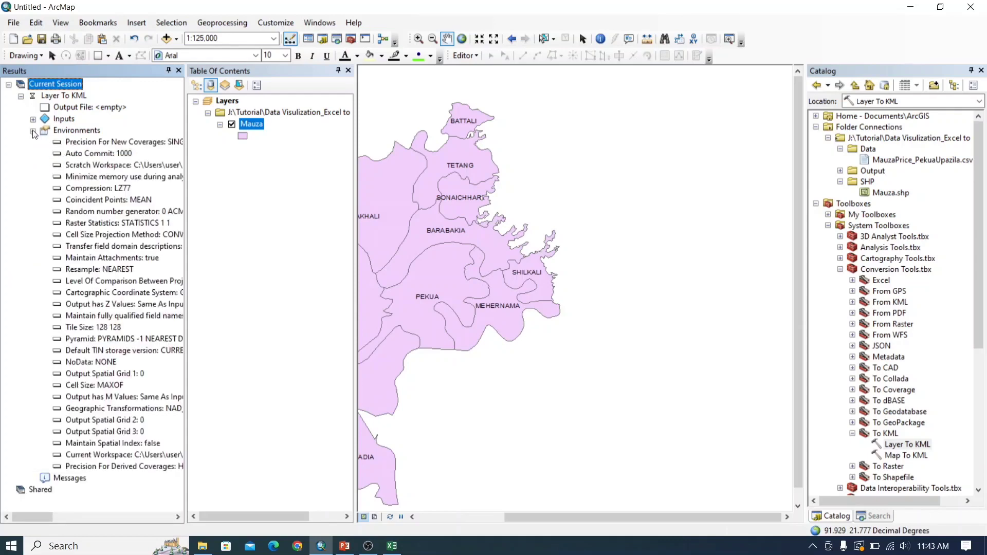
left_click(33, 130)
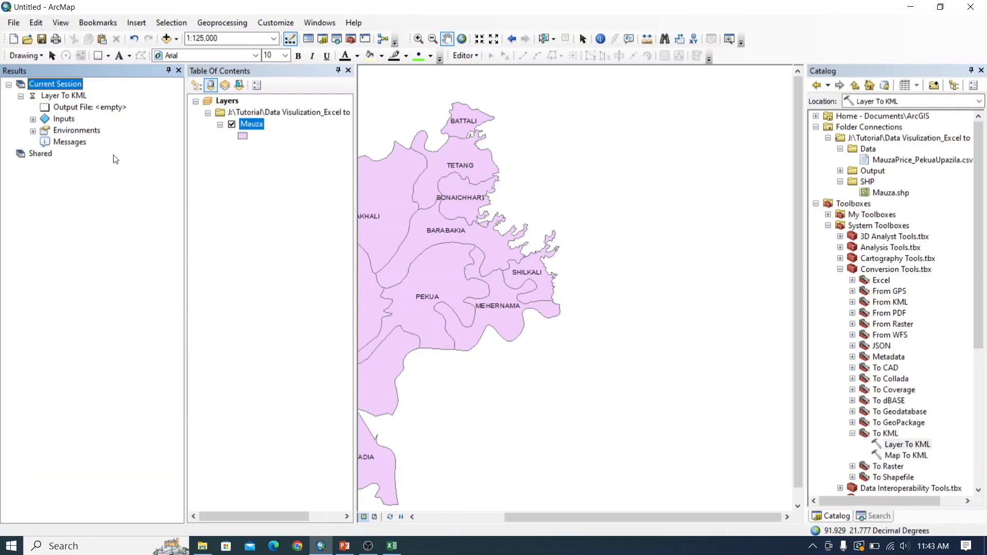
left_click(33, 132)
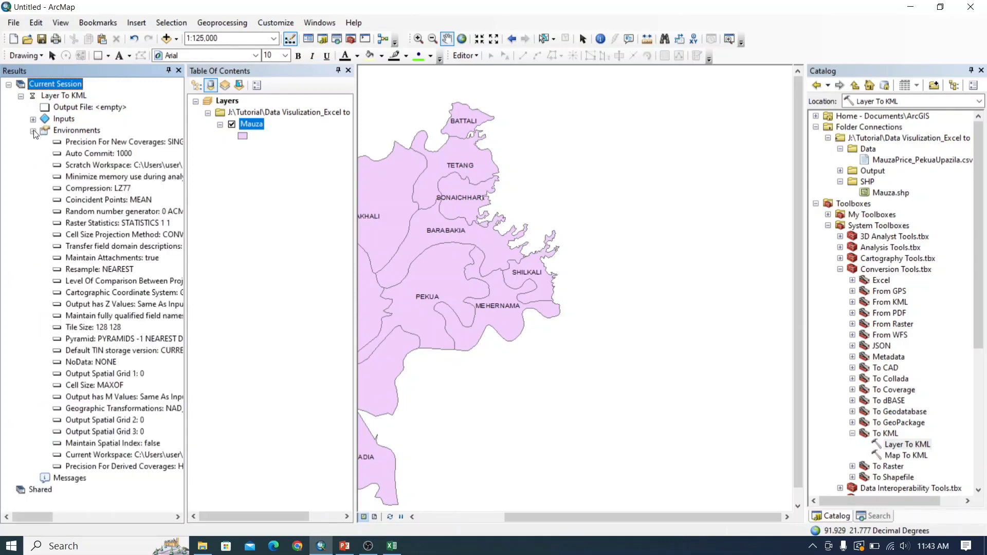
left_click(33, 131)
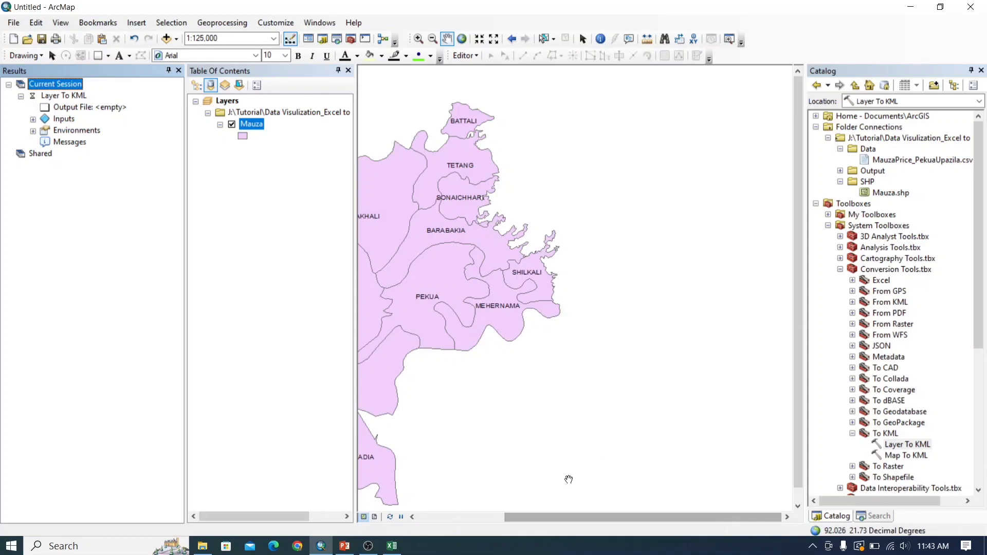
left_click(33, 118)
left_click(33, 119)
left_click(33, 131)
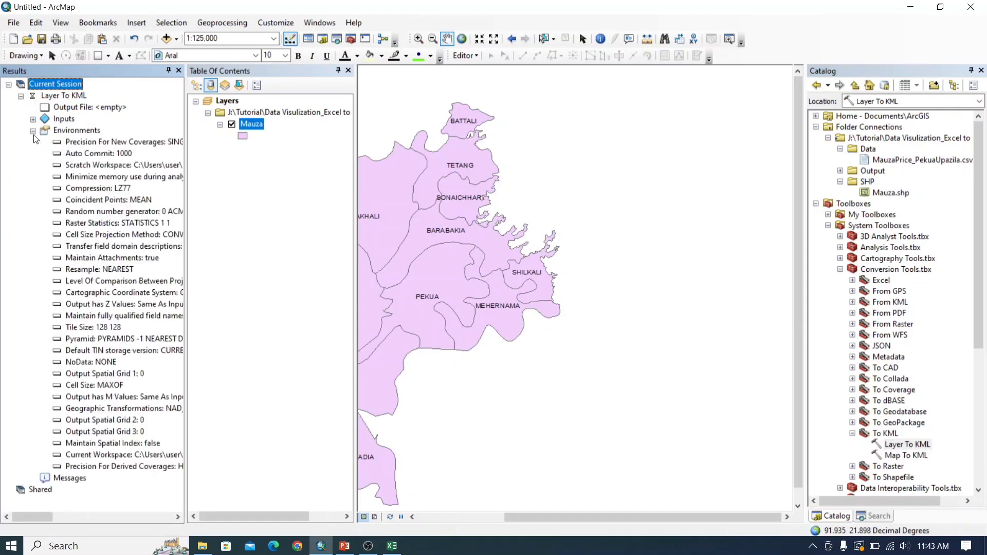
left_click(32, 131)
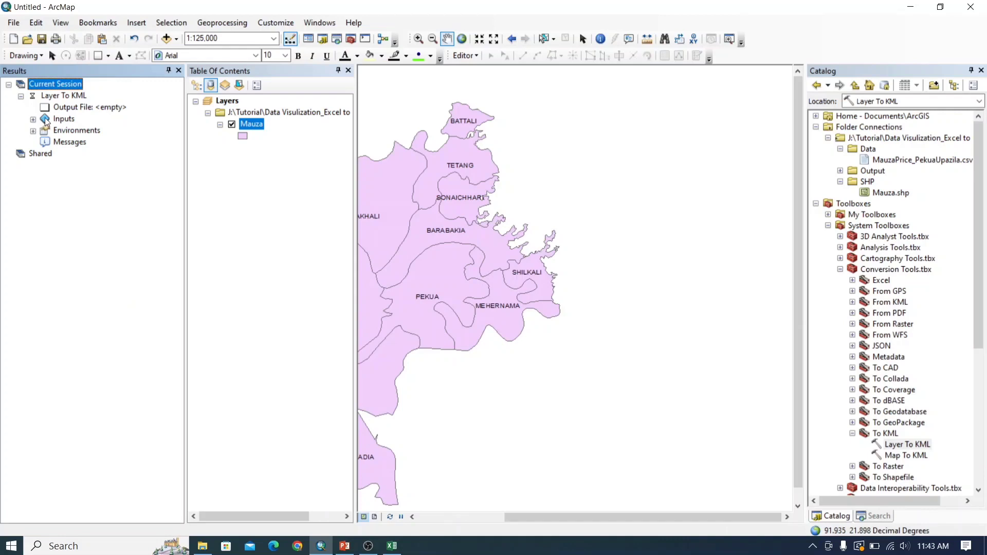
left_click(21, 96)
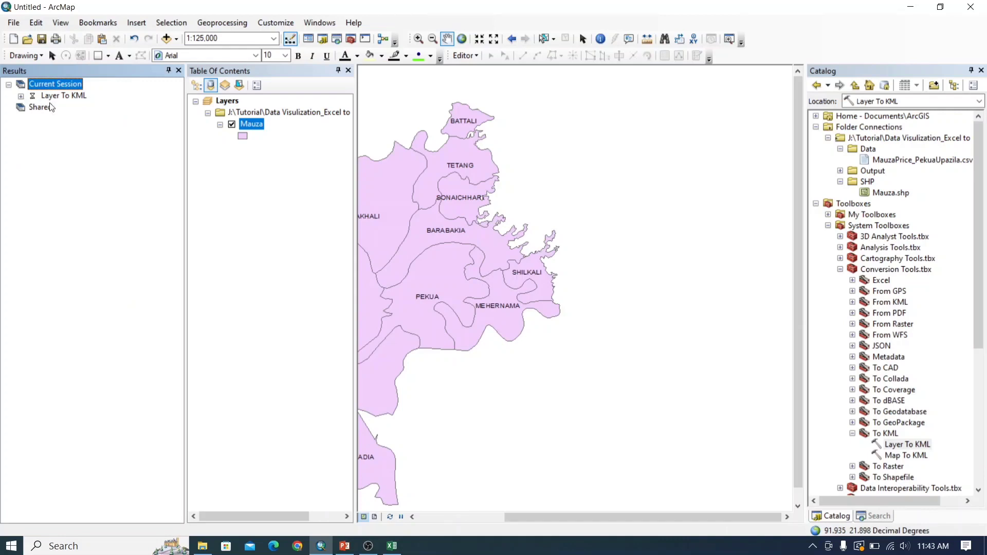
left_click(168, 71)
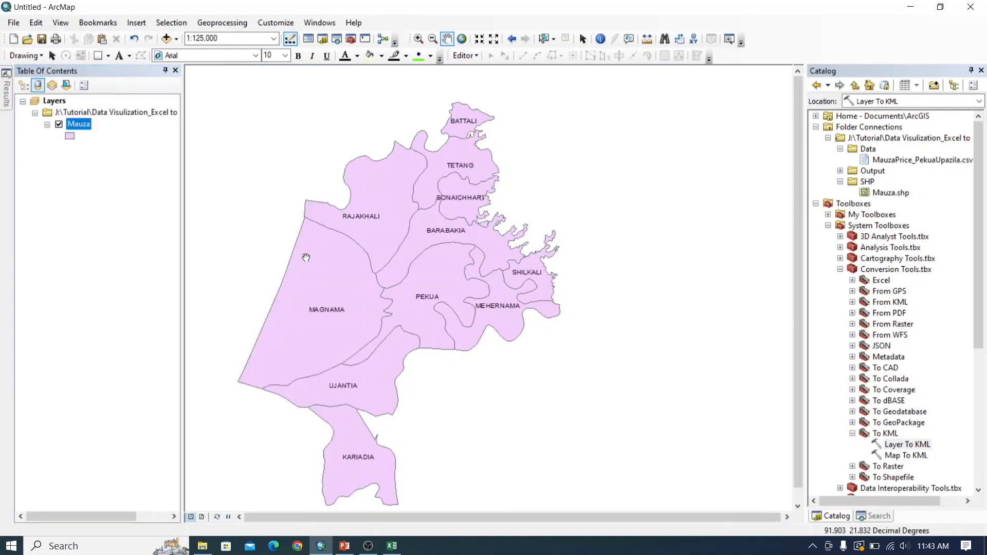
left_click_drag(352, 274, 352, 251)
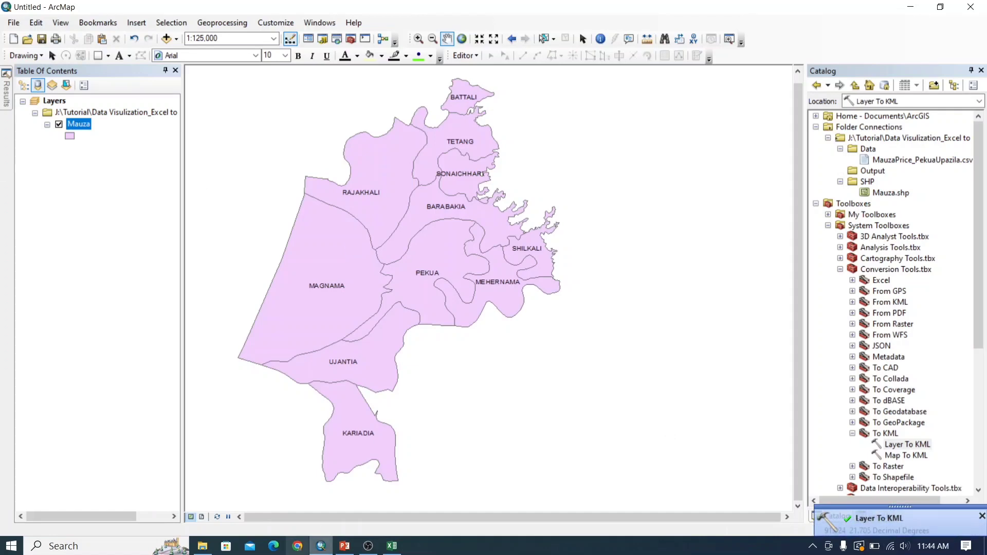
Switch to File Explorer, go to the project's Output folder, and open MauzaPrice.kmz in Google Earth Pro.
left_click(204, 547)
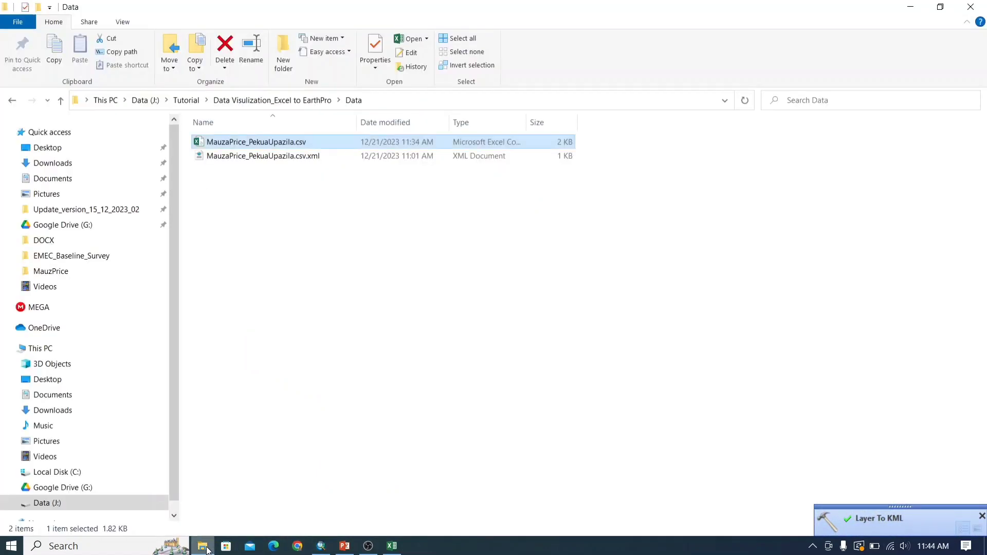
left_click(268, 100)
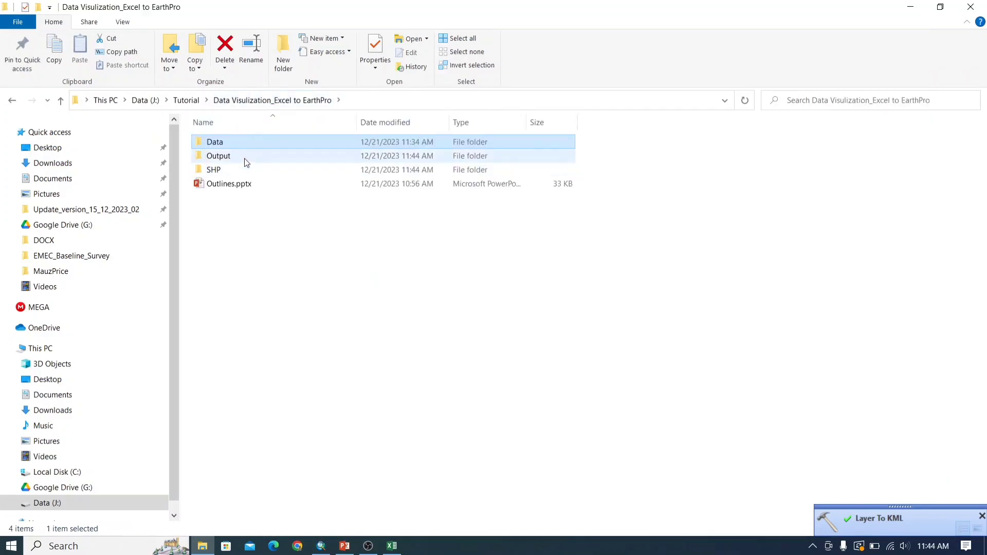
double_click(245, 158)
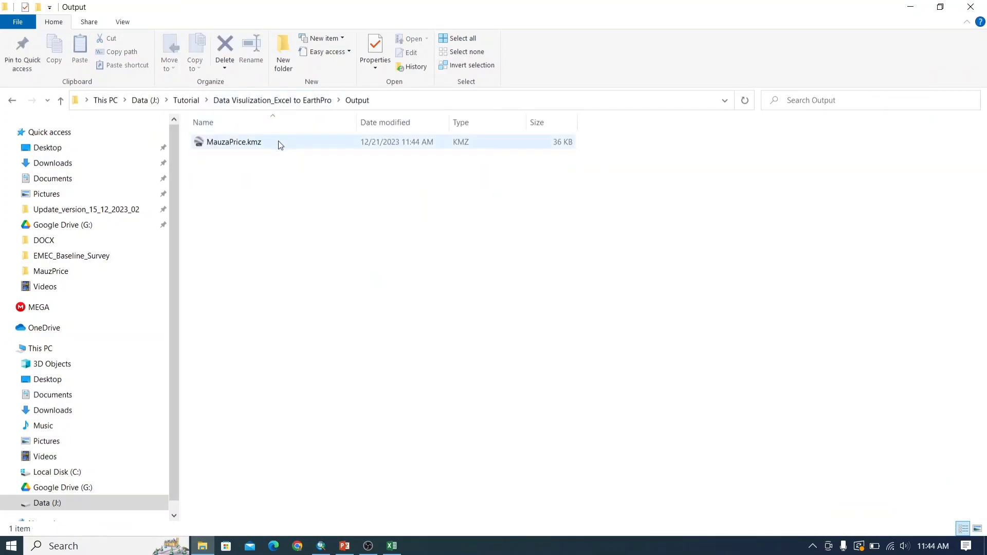
left_click(280, 145)
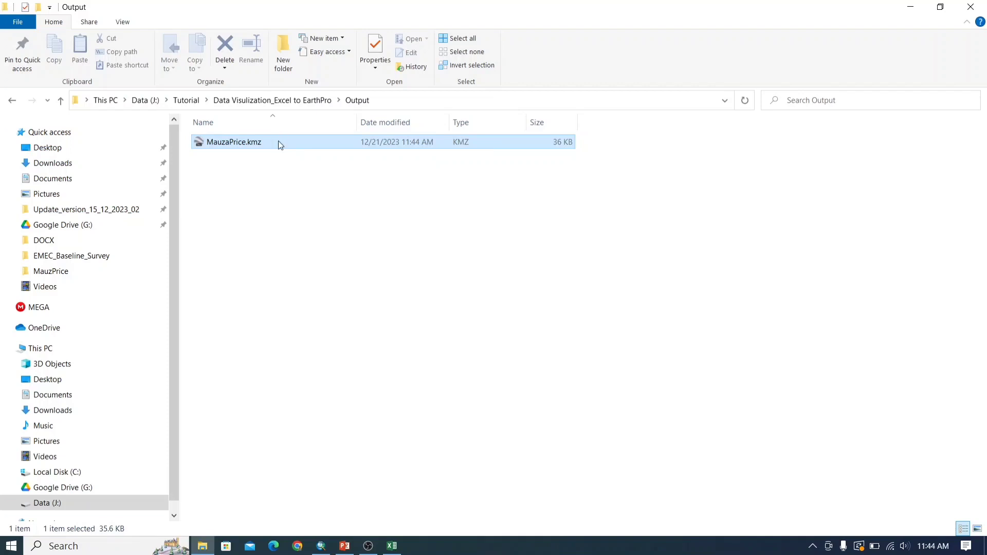
right_click(279, 141)
left_click(298, 150)
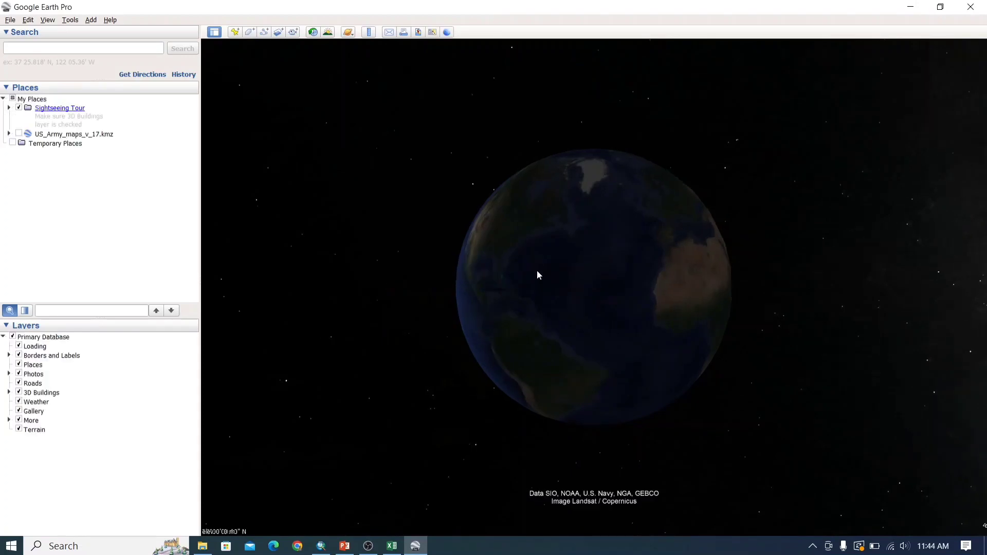
left_click(320, 547)
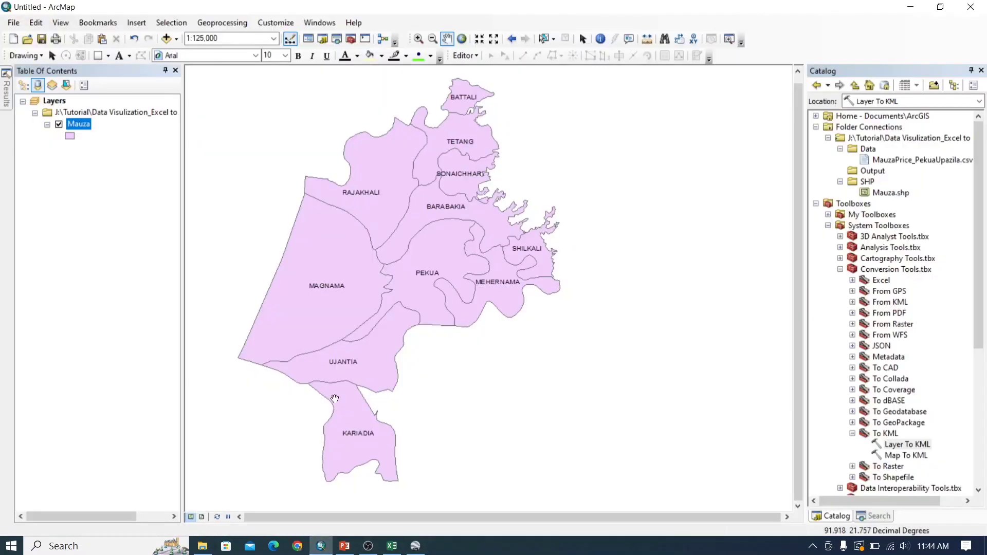
left_click(392, 546)
left_click(415, 546)
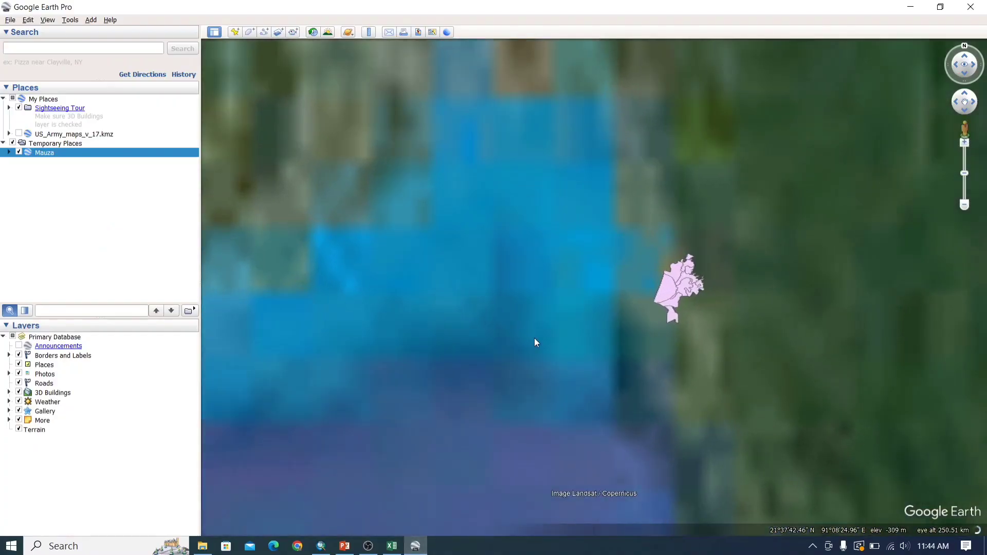
Zoom in on the imported Mauza polygons, review the price attributes of the Ujantia mauza, and close its balloon.
scroll(672, 264, "up", 1)
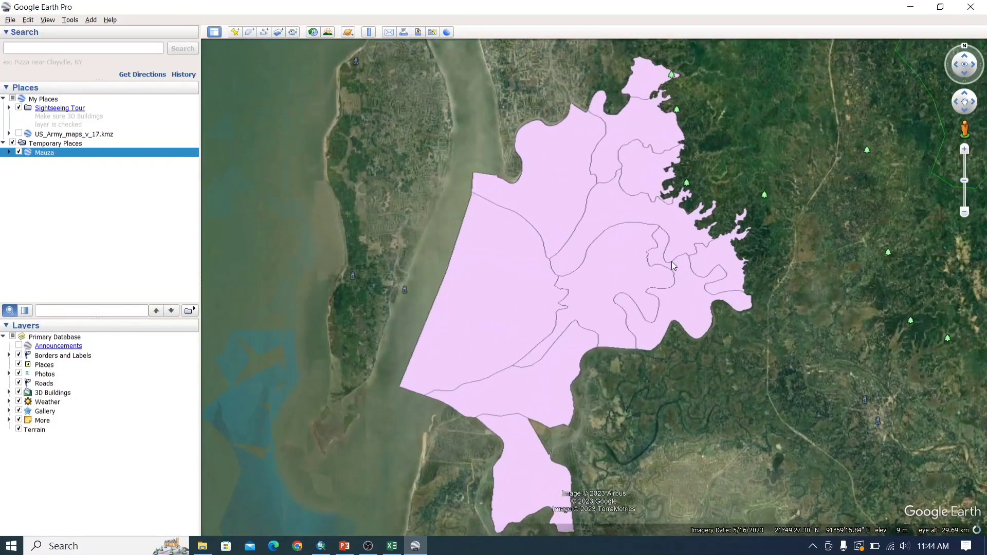
left_click_drag(655, 266, 478, 261)
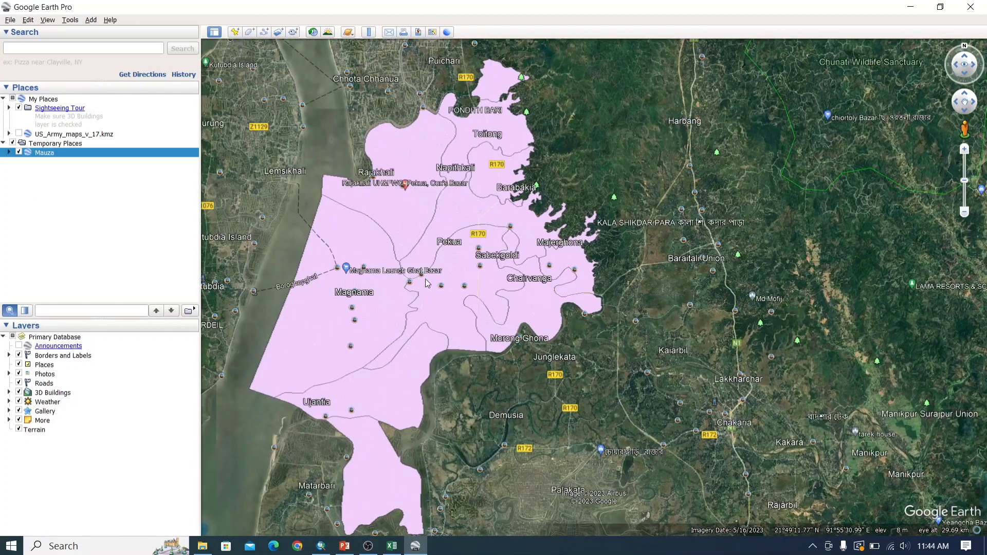
left_click(398, 369)
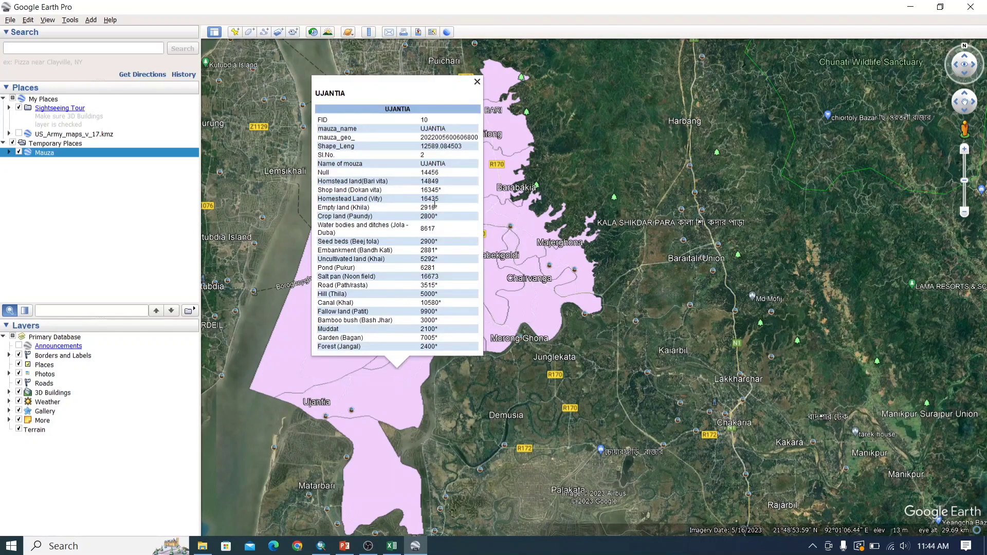
left_click(477, 81)
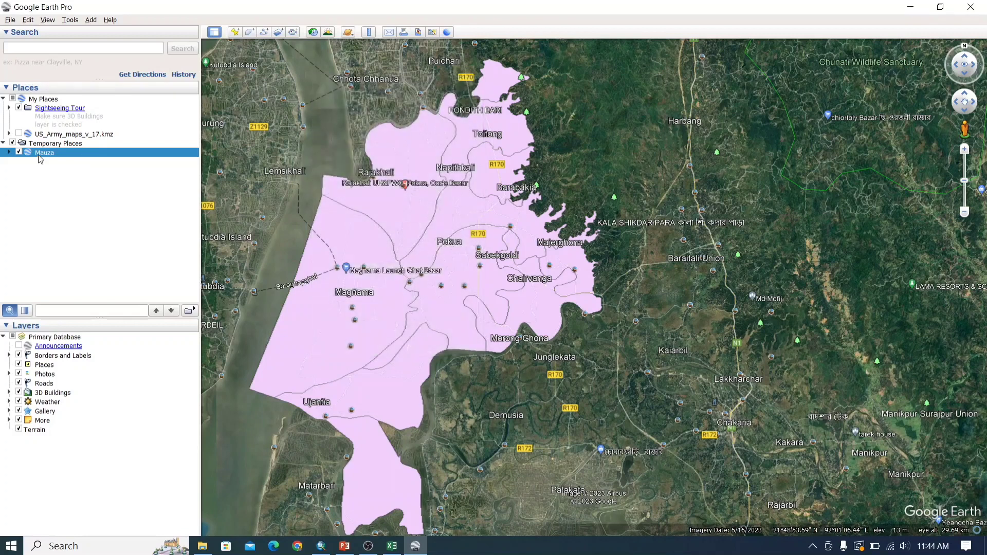
Open the Mauza folder's style properties and set its area display to Outlined.
right_click(40, 159)
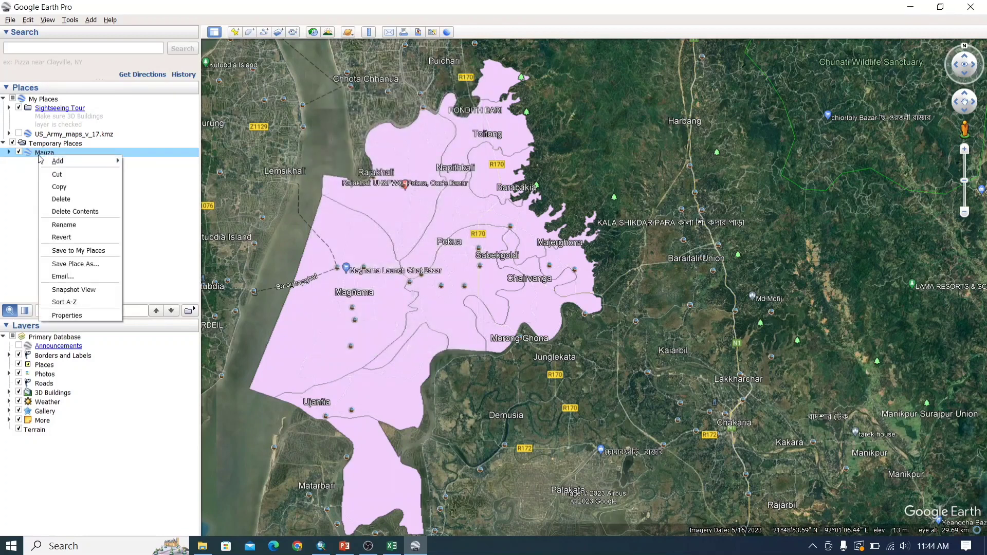
left_click(61, 321)
left_click(174, 217)
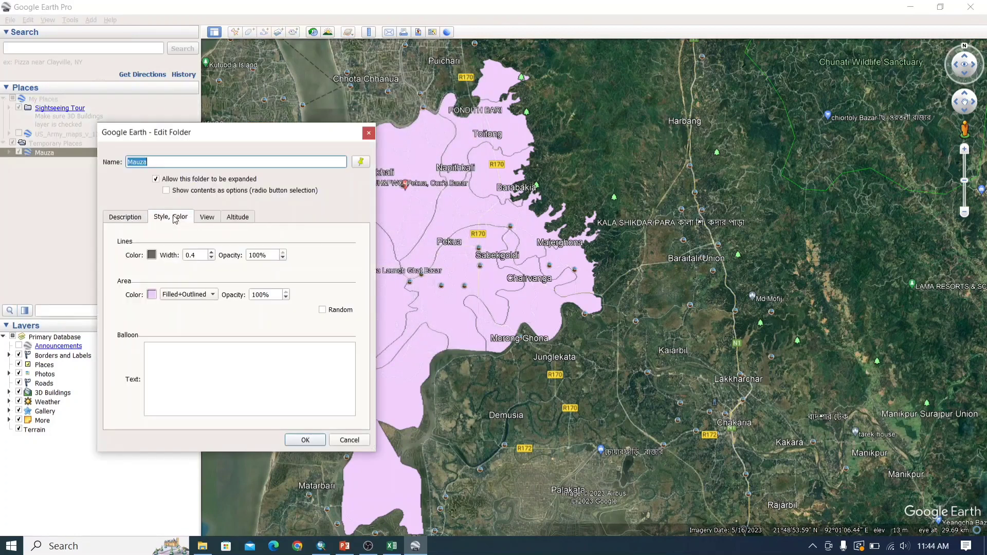
left_click(175, 297)
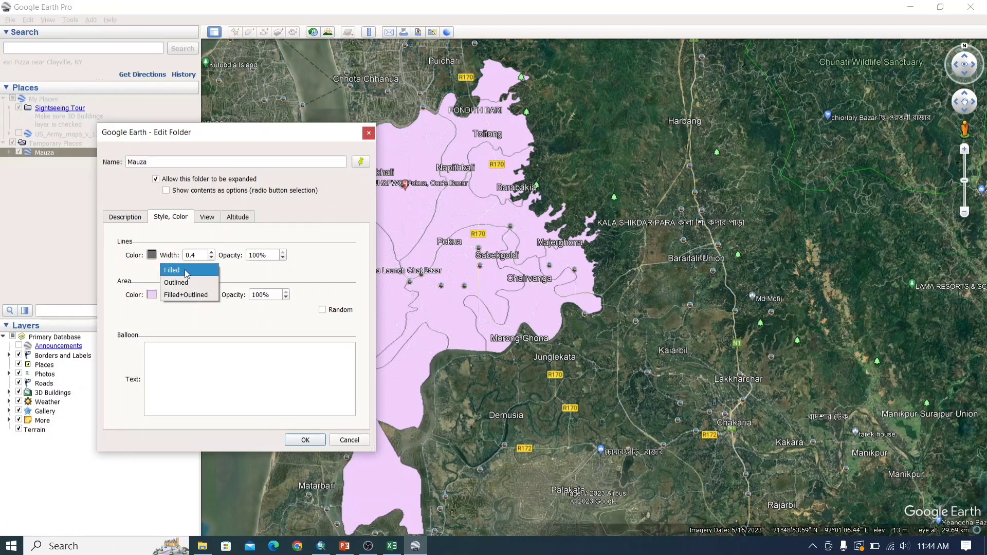
left_click(187, 278)
Set the Mauza boundary lines to a pinkish-red colour and width 3, and apply the style.
left_click(152, 255)
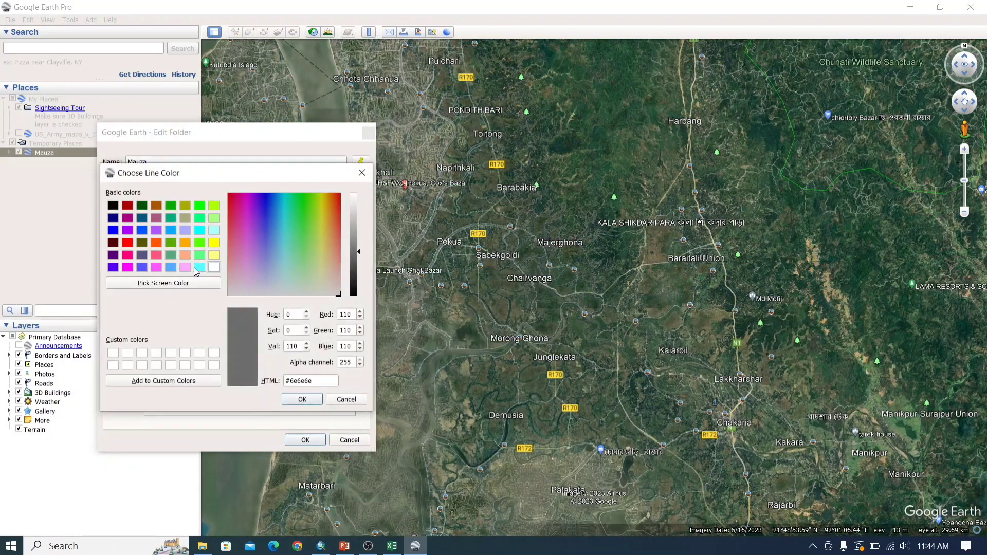
left_click(156, 256)
left_click(303, 399)
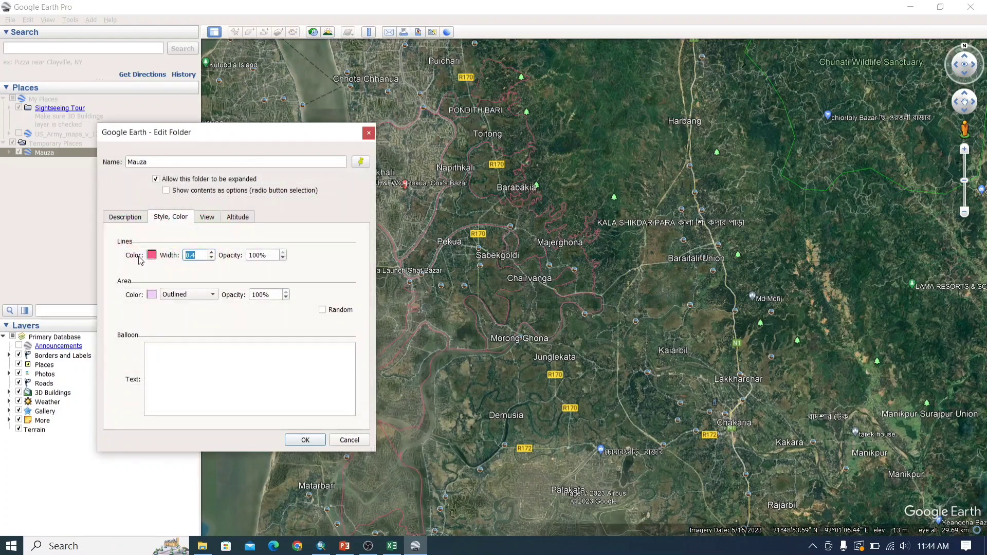
type("3")
left_click(305, 441)
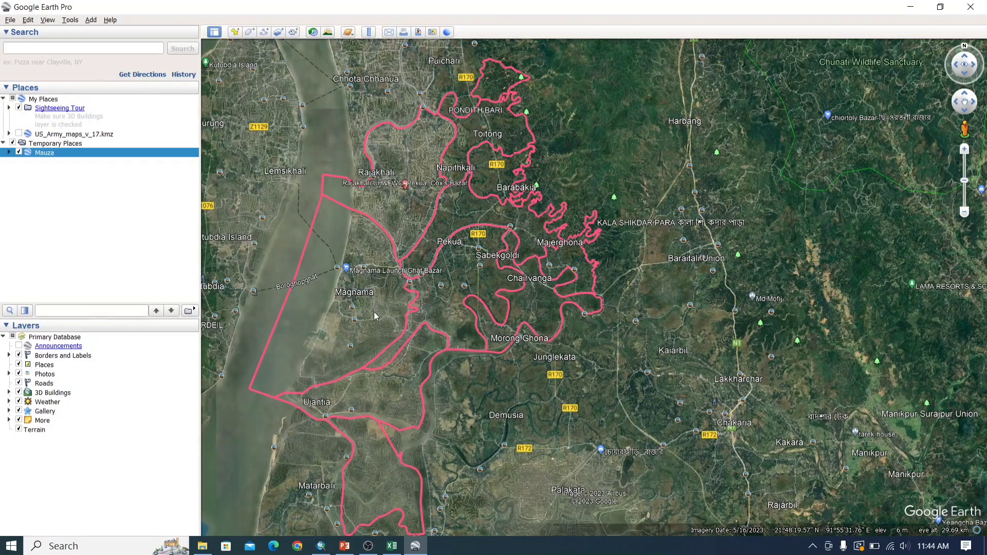
Review the price attributes of the Magnama mauza and close its balloon.
left_click(375, 316)
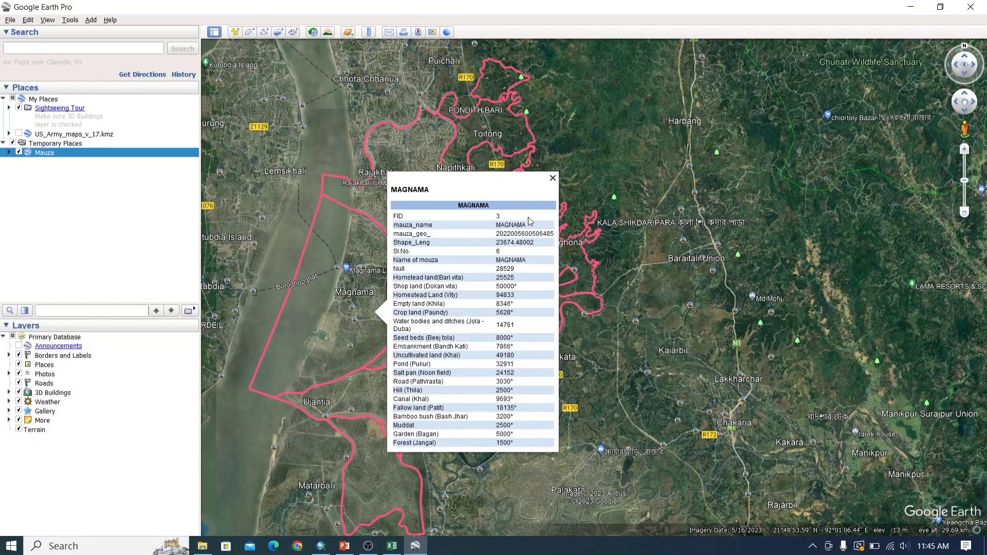
left_click(552, 179)
Examine the imagery and mauza boundaries around Magnama up close, and display the price attributes of the Pekua mauza.
left_click_drag(398, 393, 455, 299)
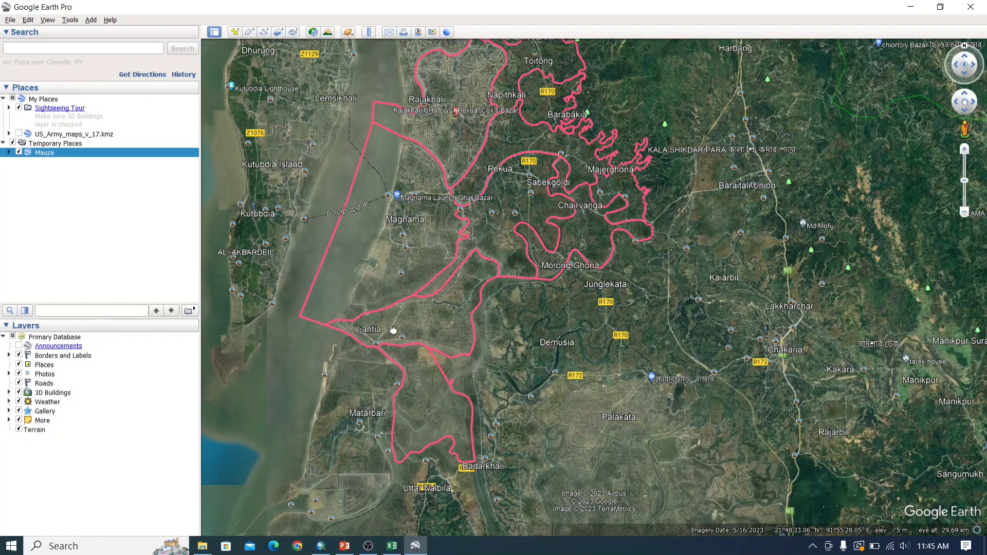
left_click_drag(422, 230, 393, 329)
scroll(368, 333, "up", 3)
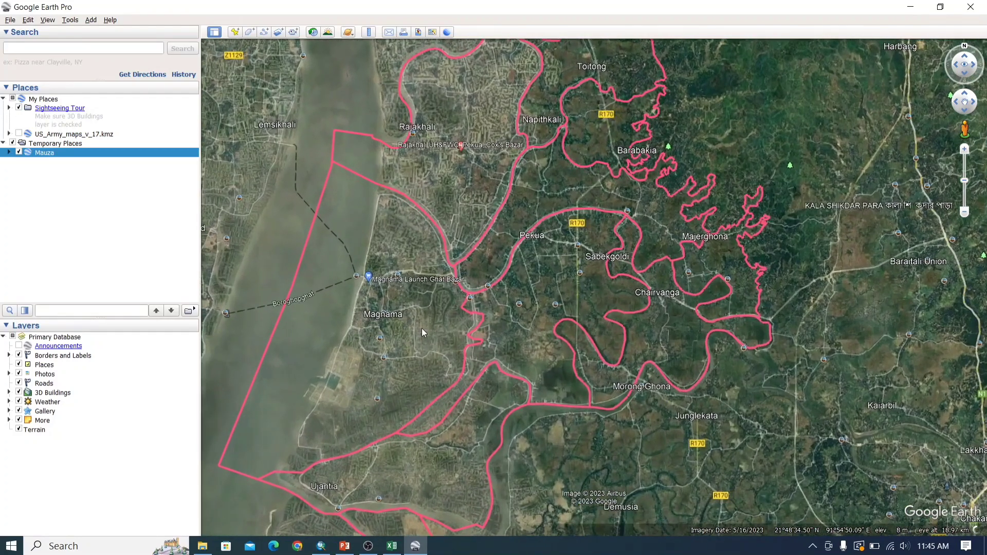
scroll(438, 348, "up", 4)
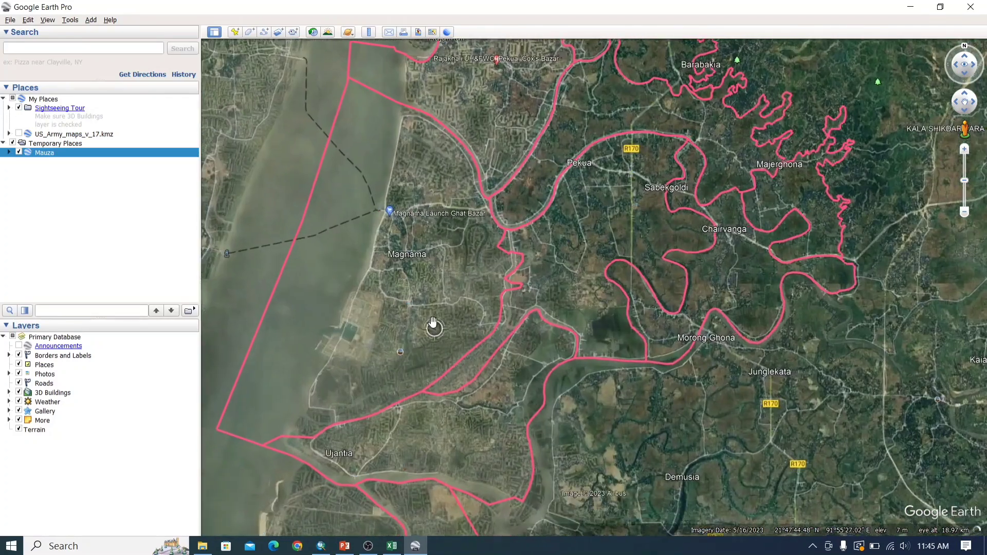
left_click_drag(415, 322, 472, 392)
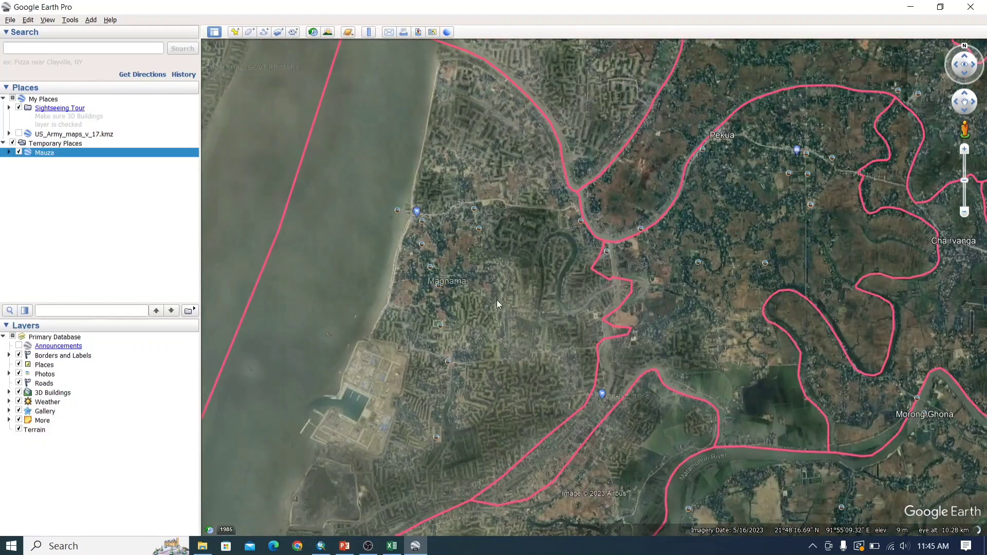
scroll(498, 281, "up", 4)
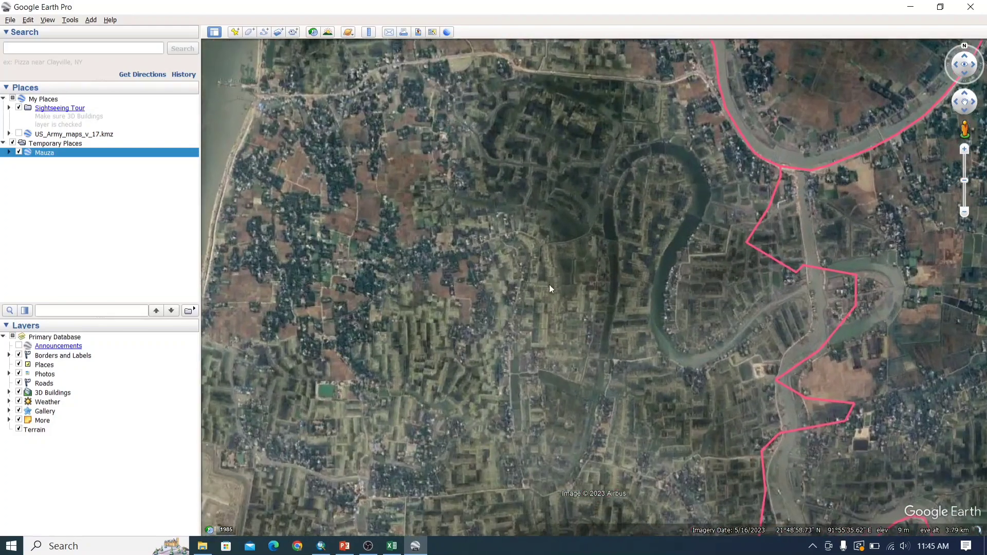
left_click_drag(468, 88, 540, 333)
left_click_drag(489, 67, 514, 283)
left_click_drag(513, 373, 486, 203)
scroll(486, 203, "down", 5)
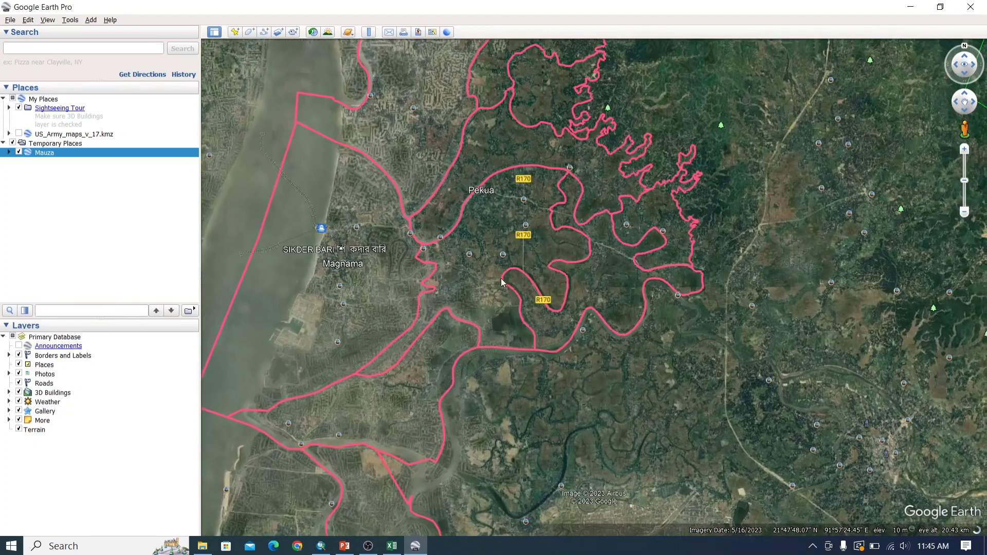
left_click(501, 254)
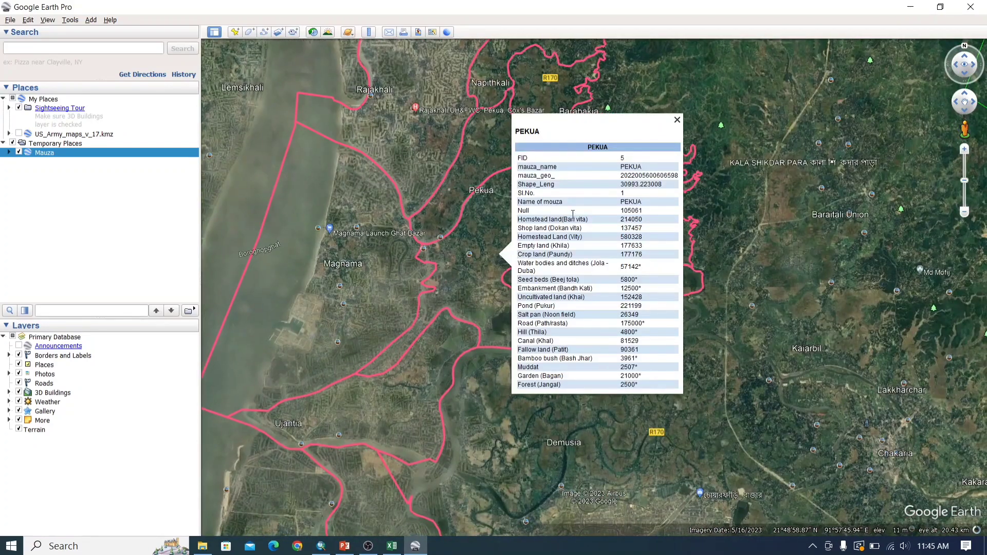